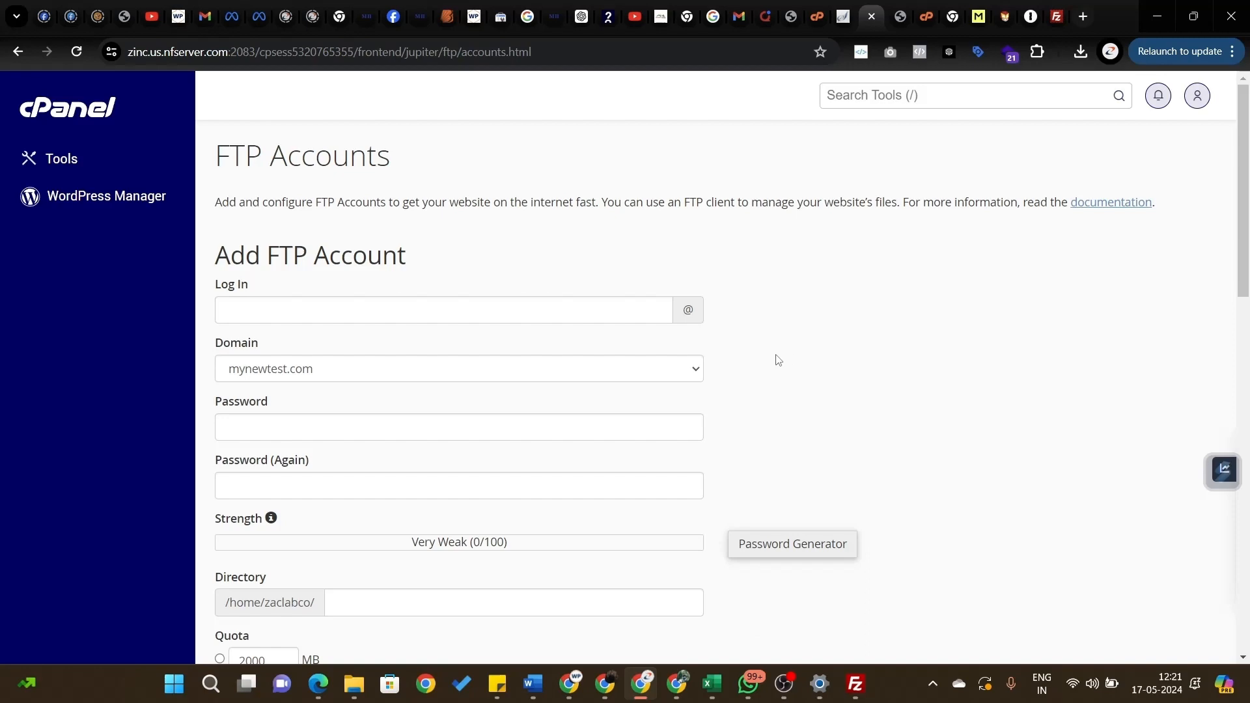
# - Review the first FTP account's manual connection settings in cPanel against the connection details FileZilla asks for
pyautogui.scroll(-13, 778, 360)
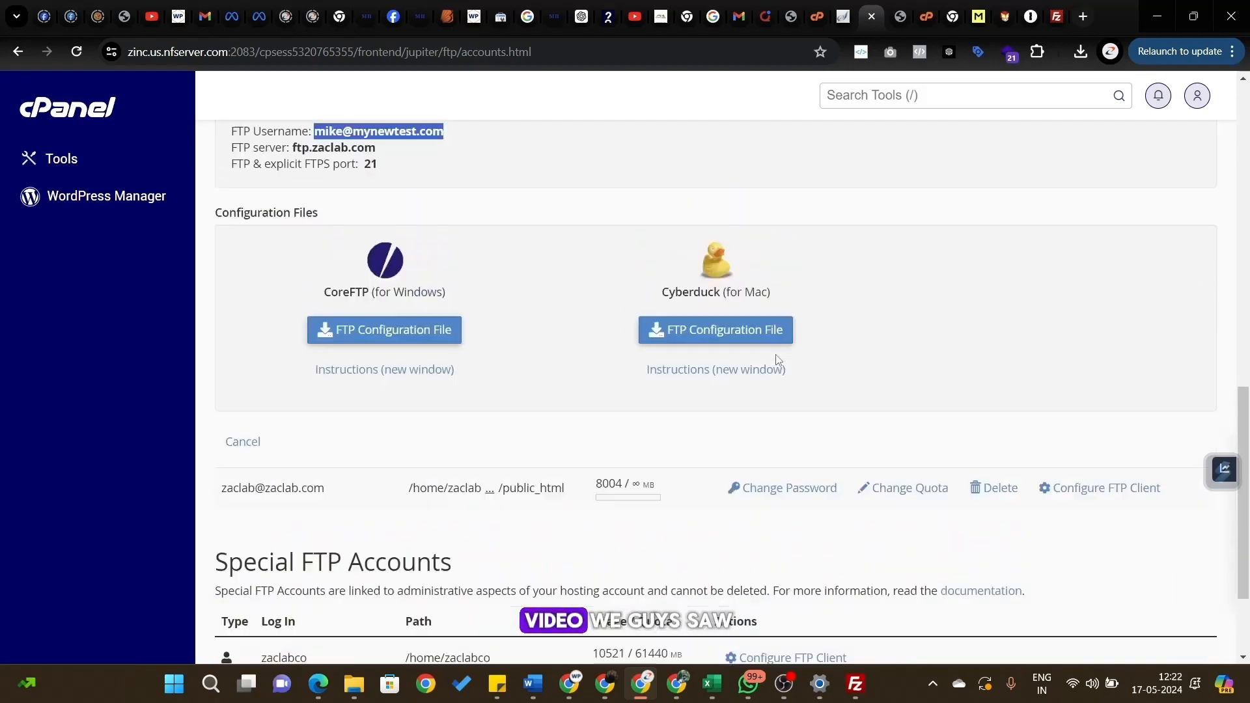
pyautogui.scroll(13, 777, 359)
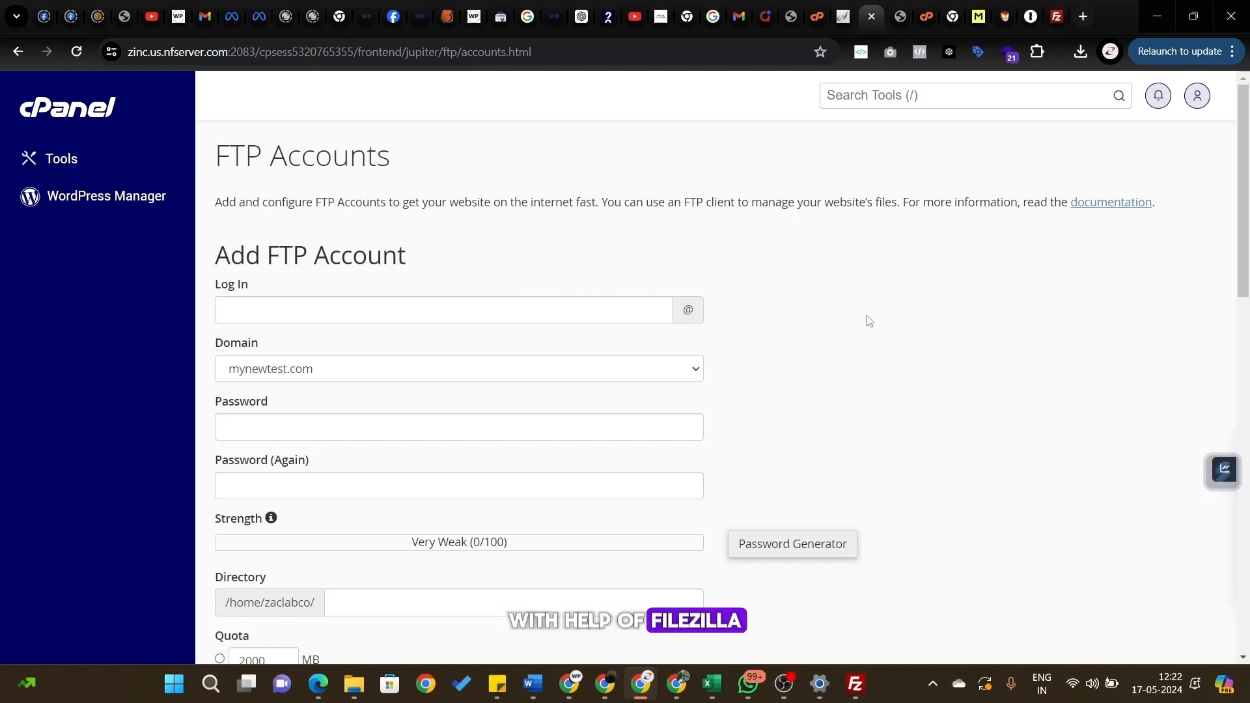
pyautogui.scroll(-10, 869, 321)
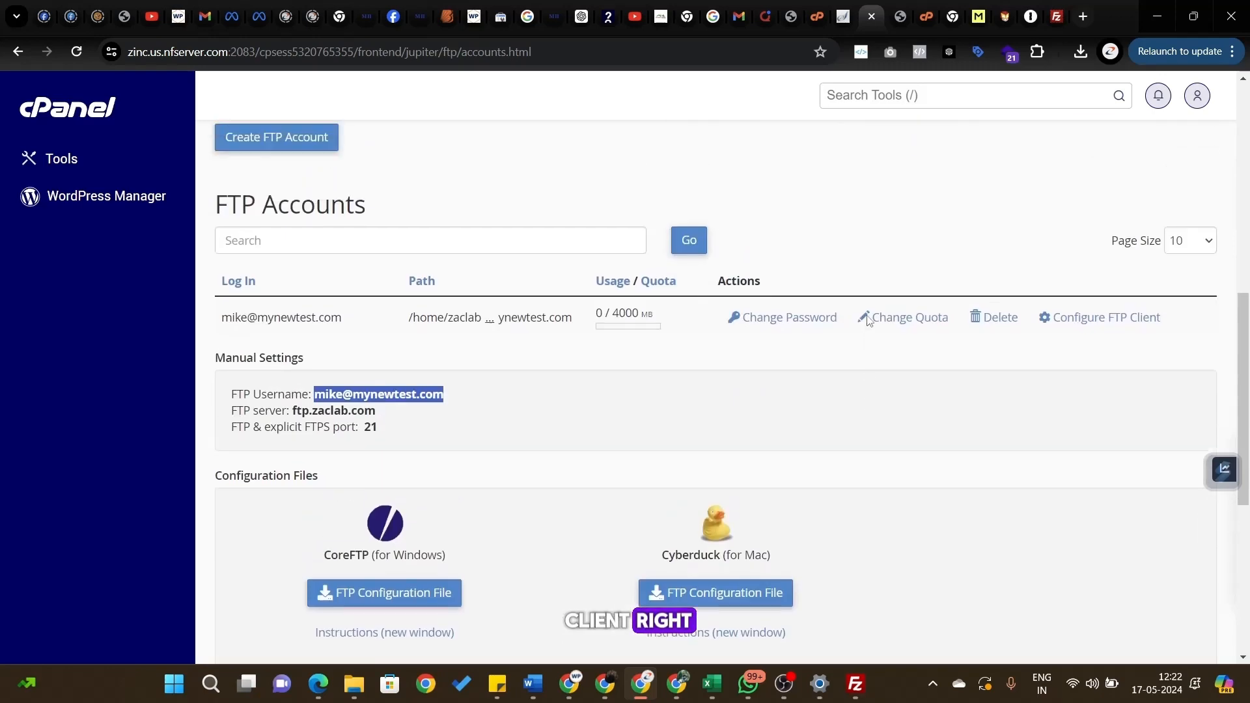
pyautogui.scroll(1, 575, 432)
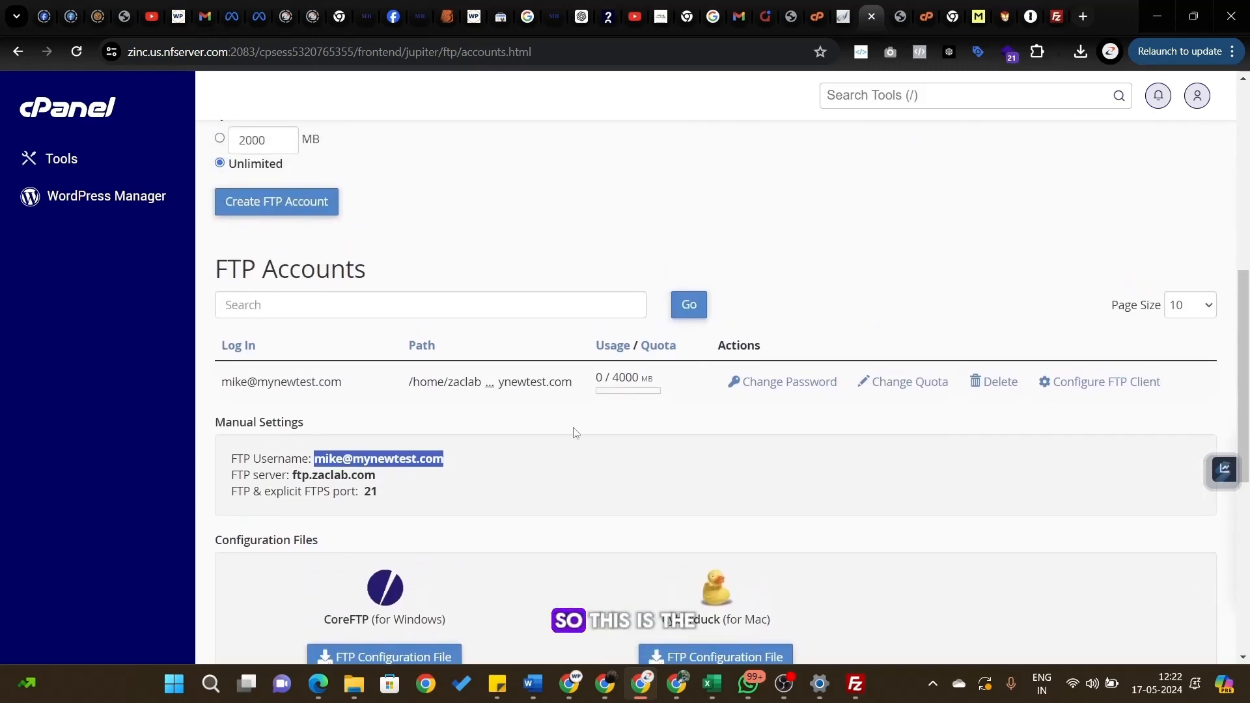
pyautogui.click(477, 465)
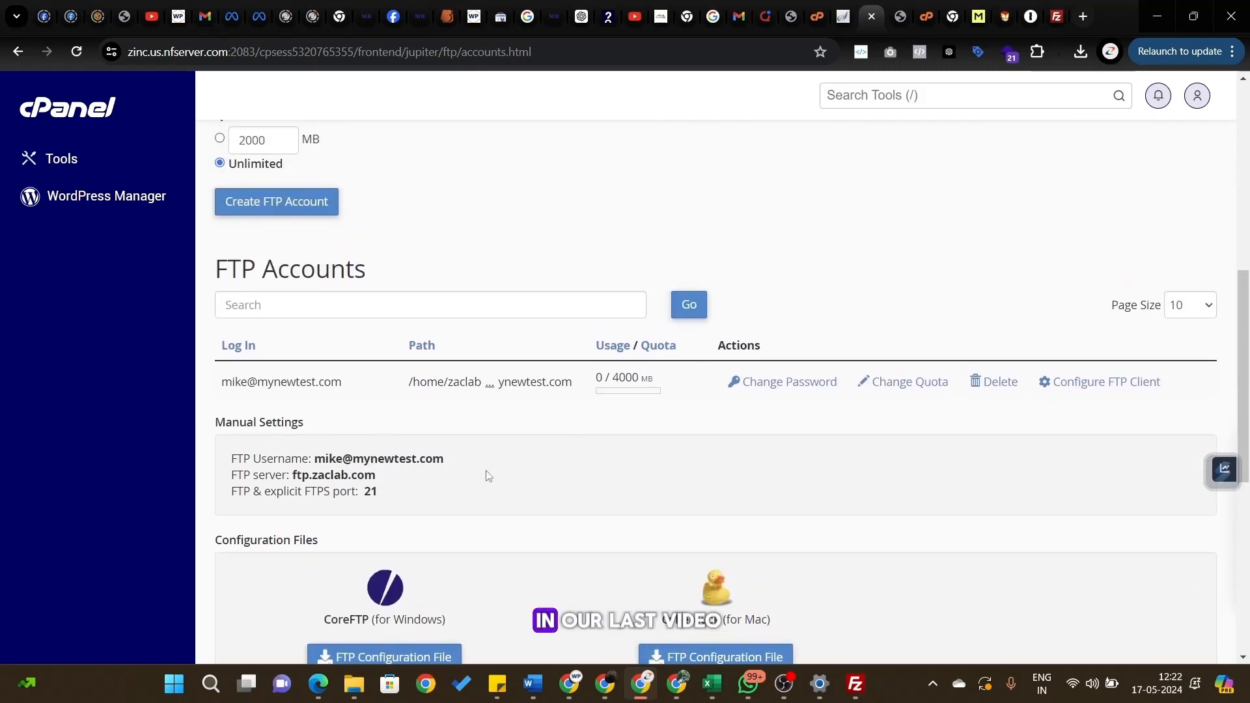
pyautogui.scroll(-1, 488, 476)
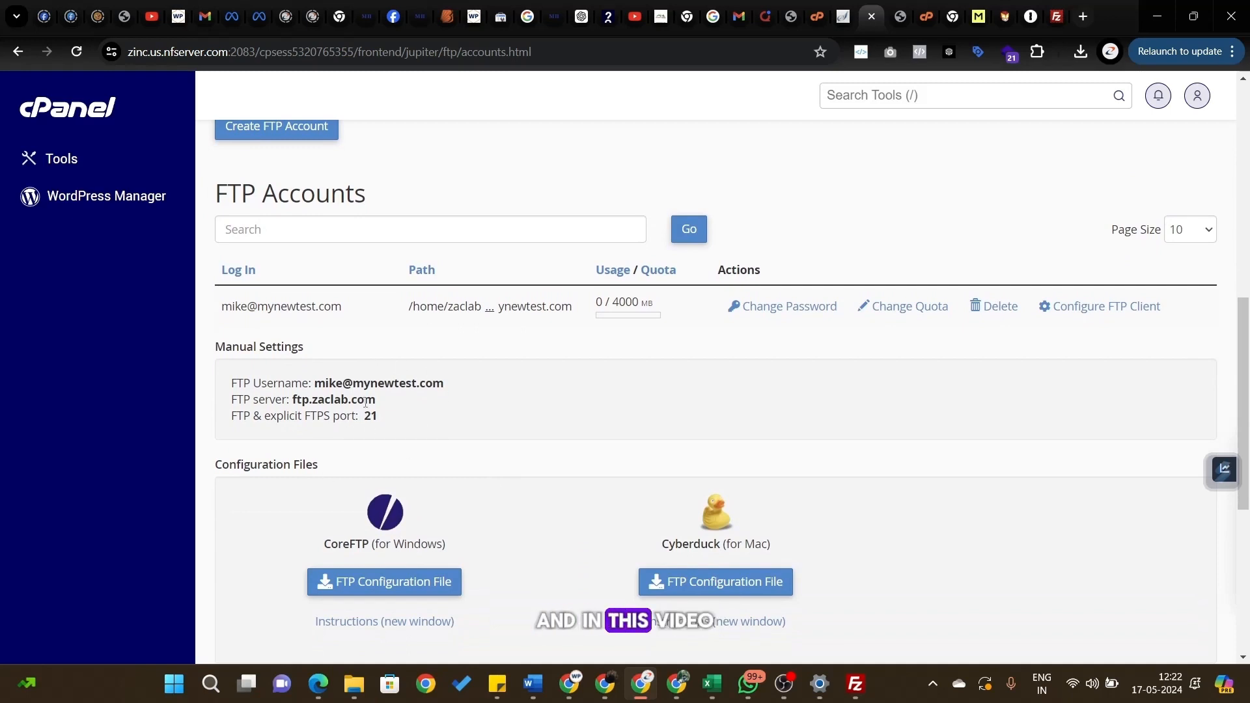
pyautogui.scroll(1, 475, 431)
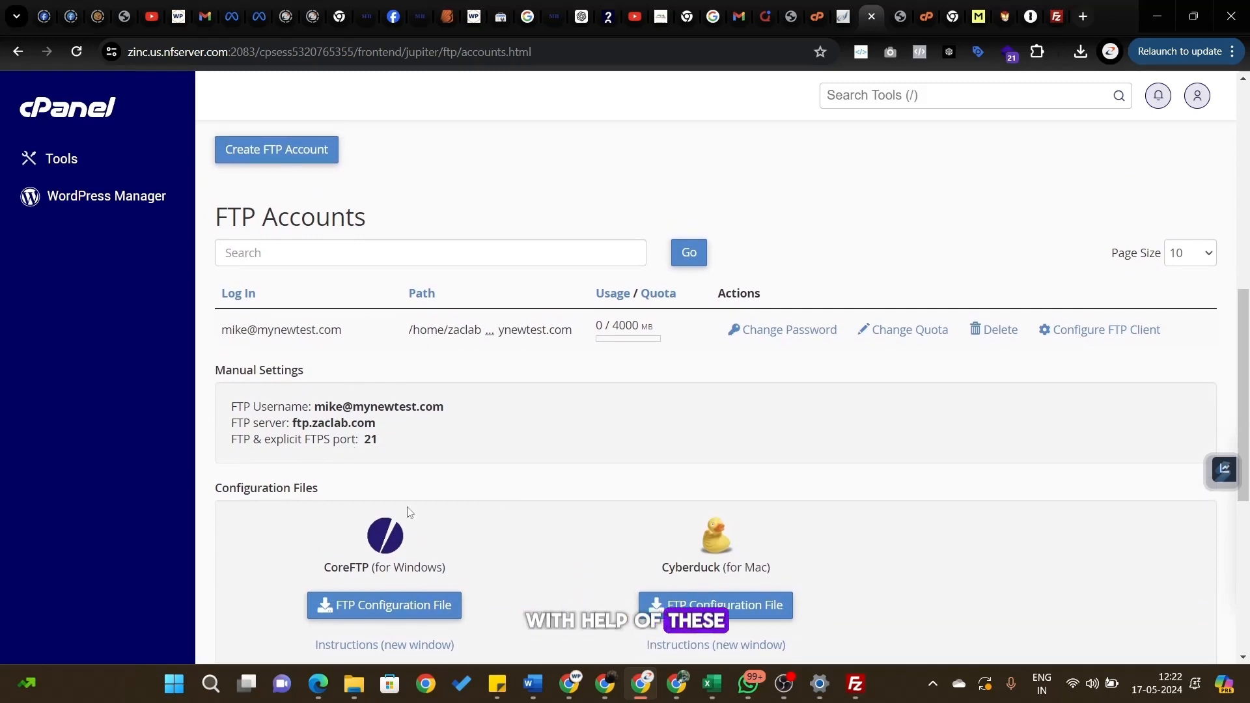
pyautogui.click(855, 684)
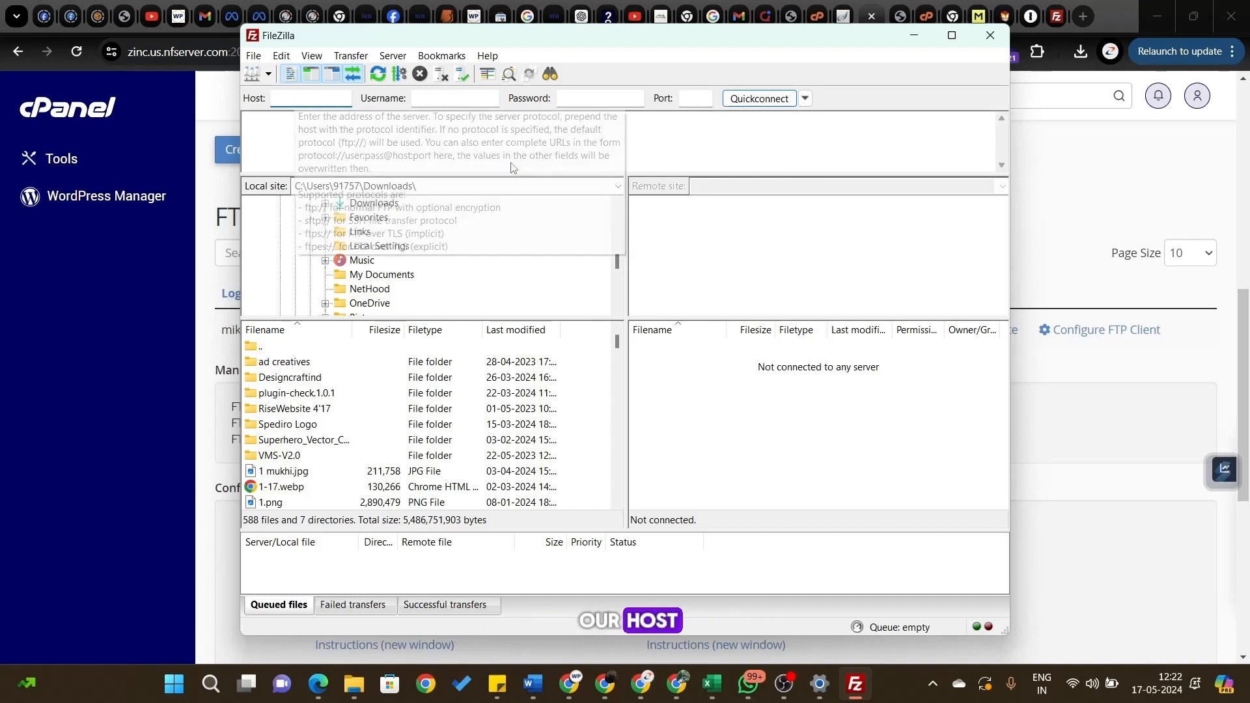
pyautogui.click(1060, 187)
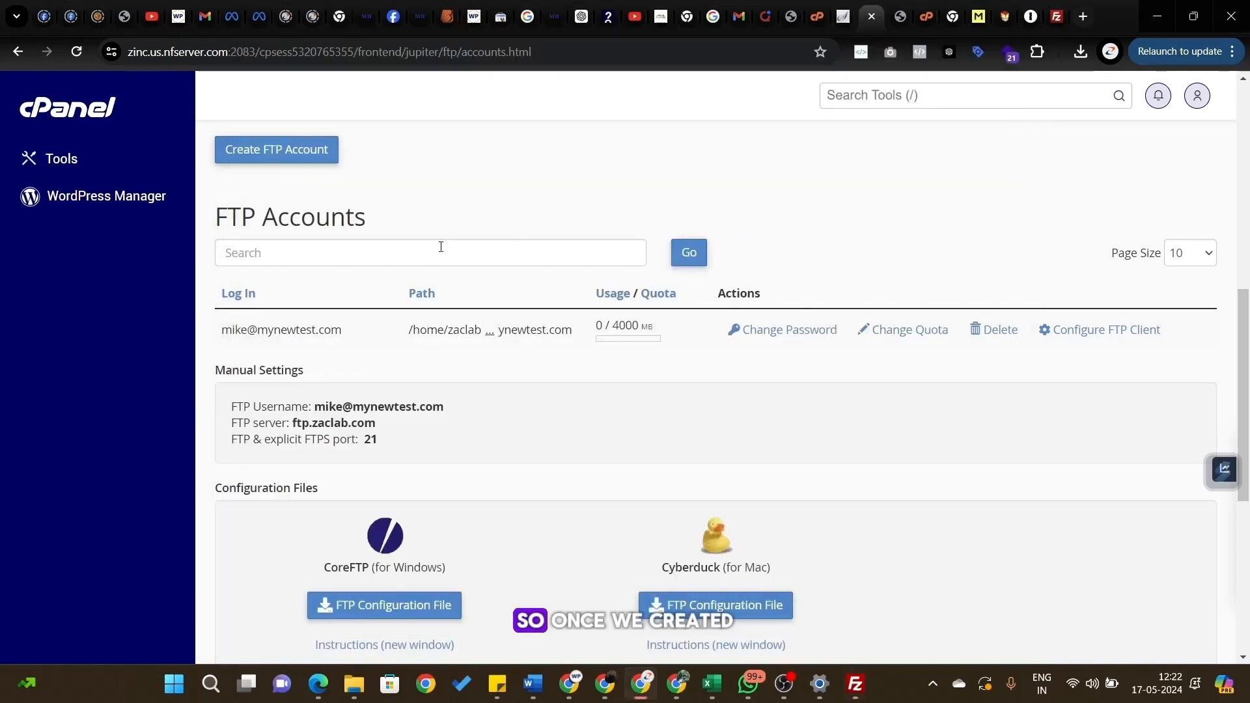
# - Copy the FTP server address ftp.zaclab.com from the account's manual settings and enter it as the host in FileZilla
pyautogui.scroll(-1, 521, 363)
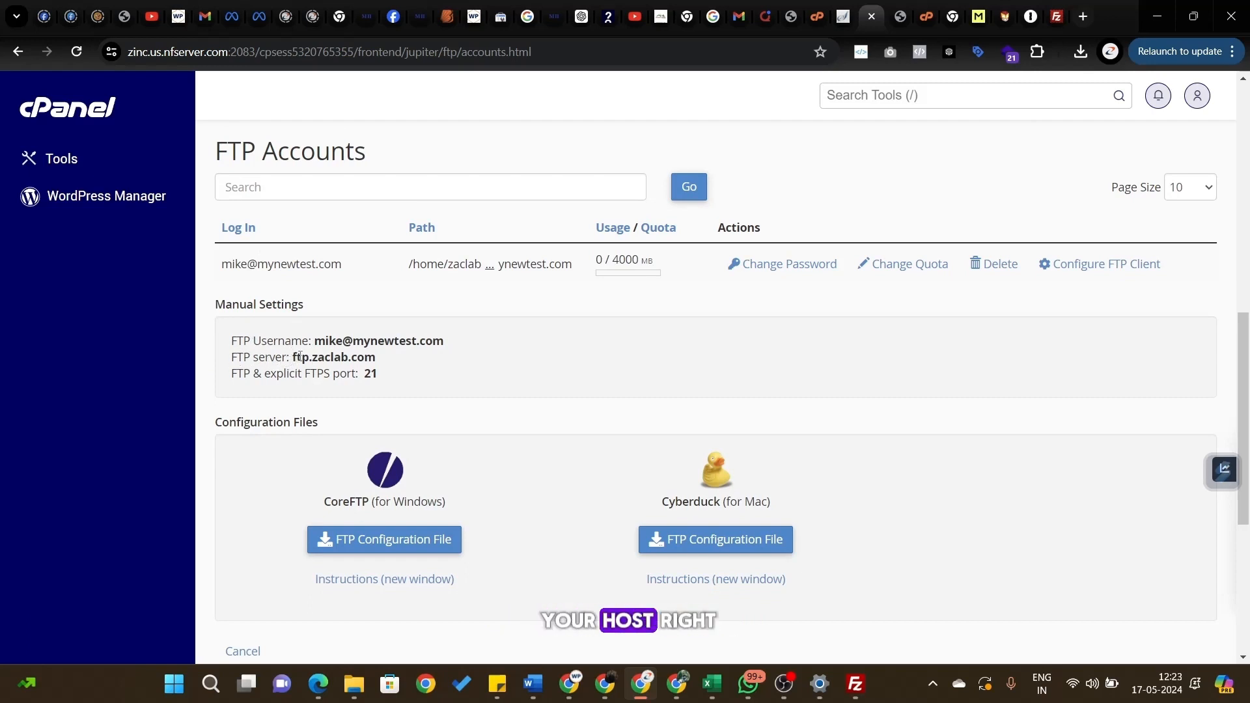
pyautogui.moveTo(325, 356); pyautogui.dragTo(378, 357)
pyautogui.hotkey('ctrl', 'c')
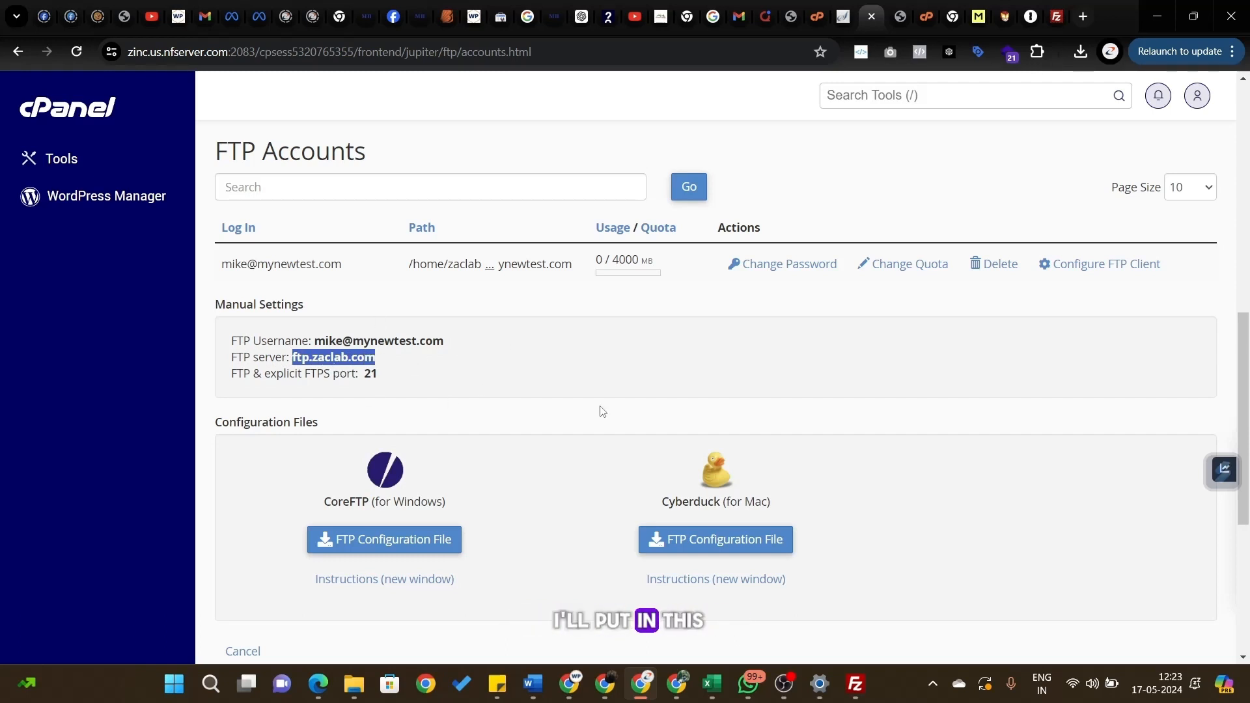
pyautogui.click(856, 683)
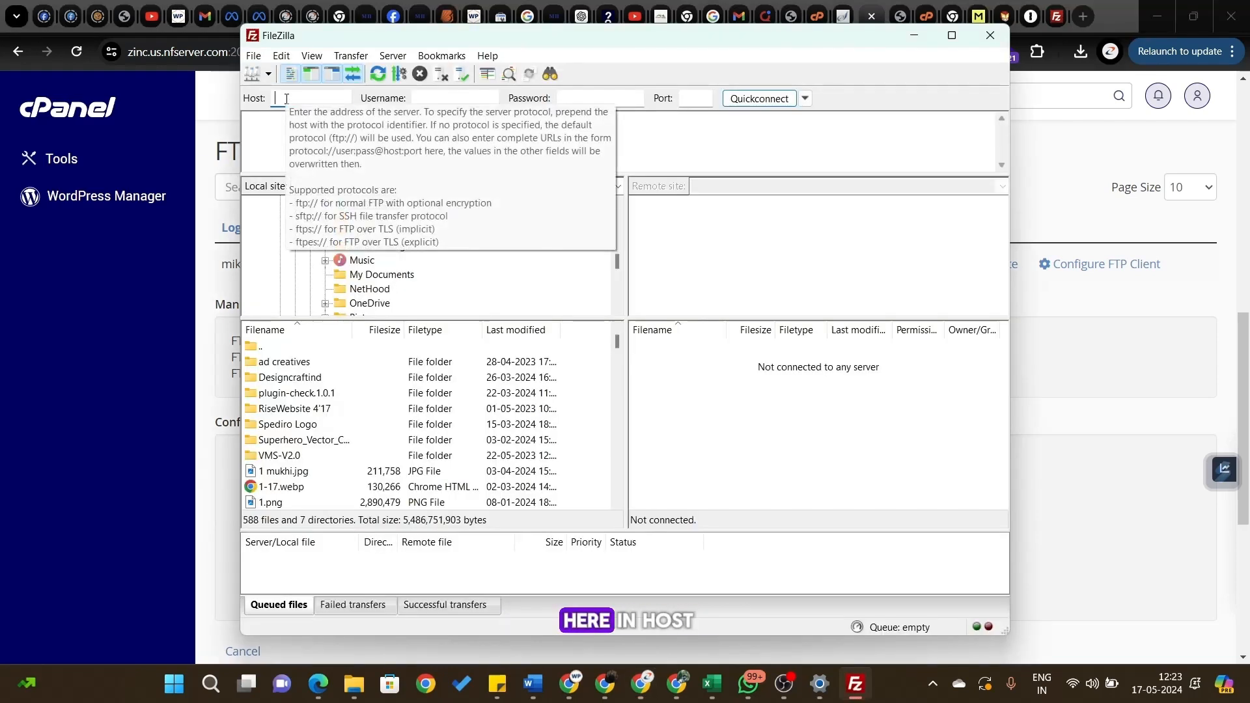
pyautogui.hotkey('ctrl', 'v')
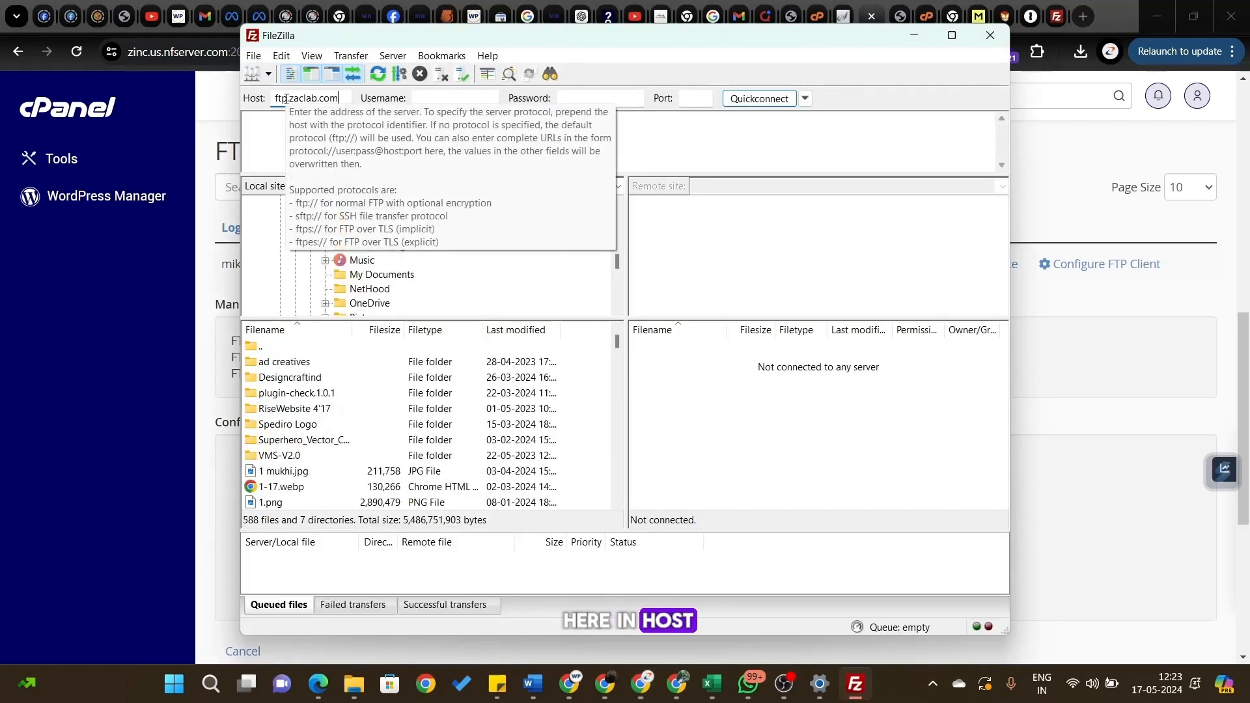
# - Copy the FTP username from the account's manual settings in cPanel and enter it as the username in FileZilla
pyautogui.click(415, 99)
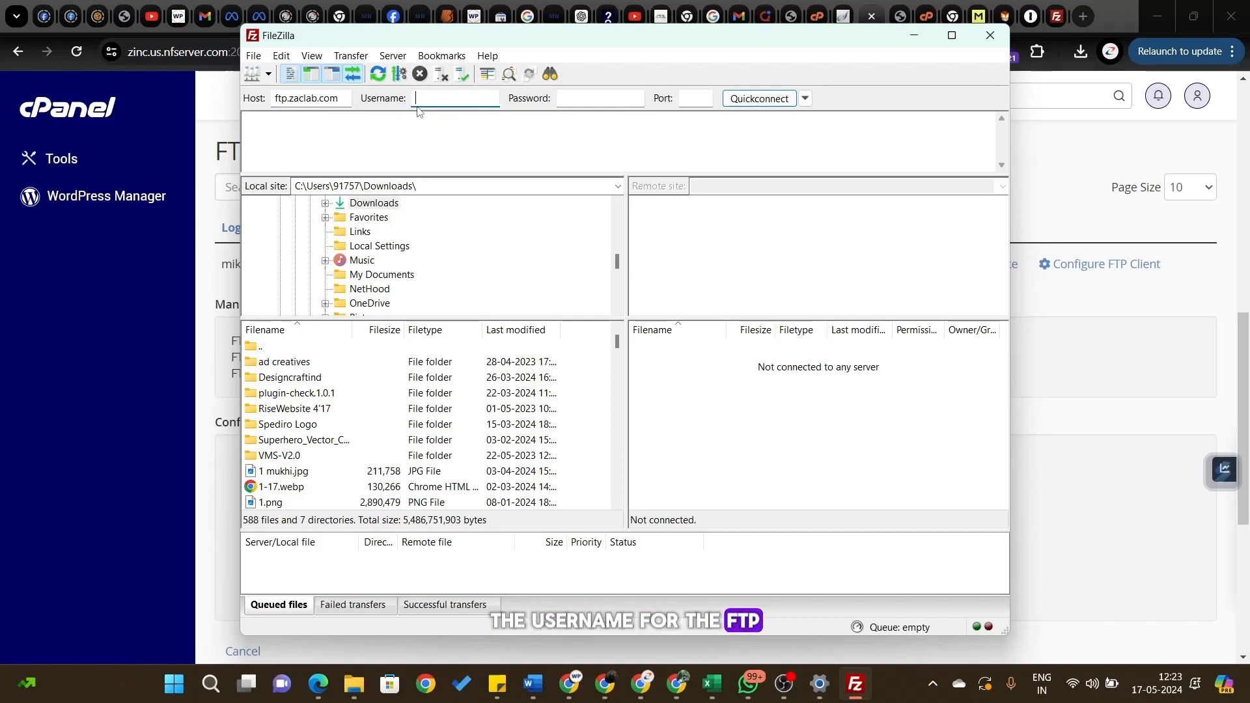
pyautogui.click(215, 379)
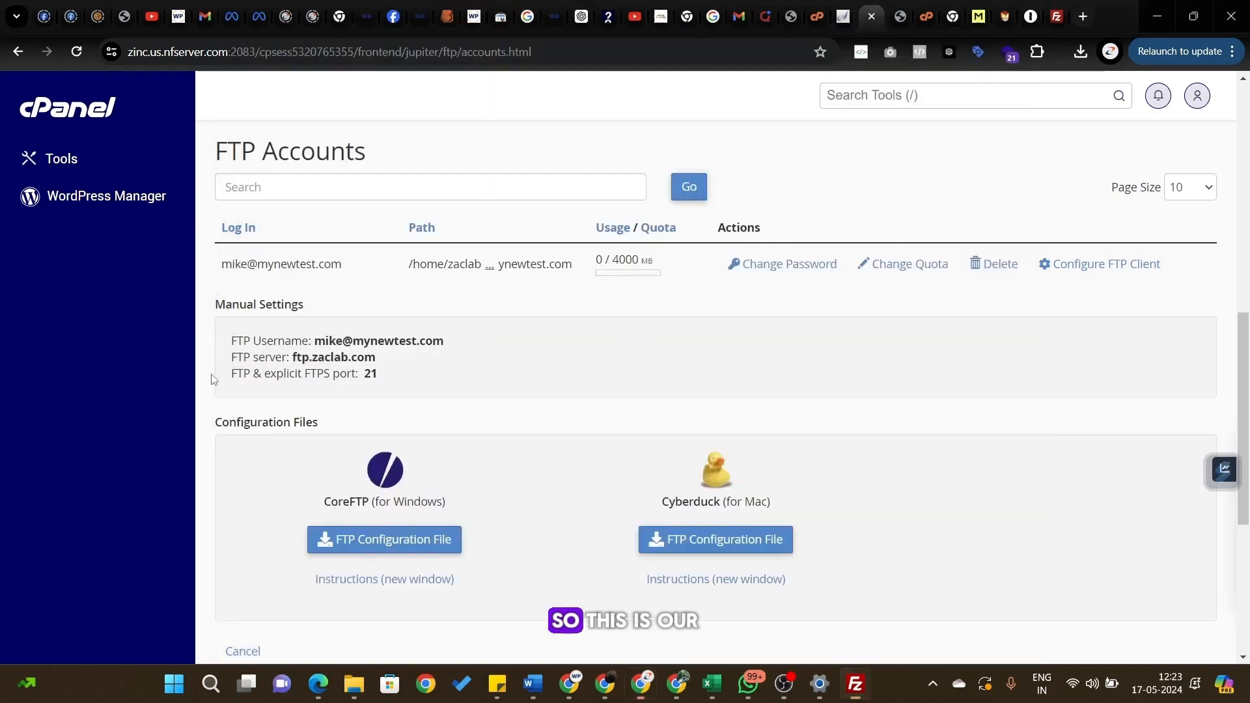
pyautogui.moveTo(315, 339); pyautogui.dragTo(440, 340)
pyautogui.hotkey('ctrl', 'c')
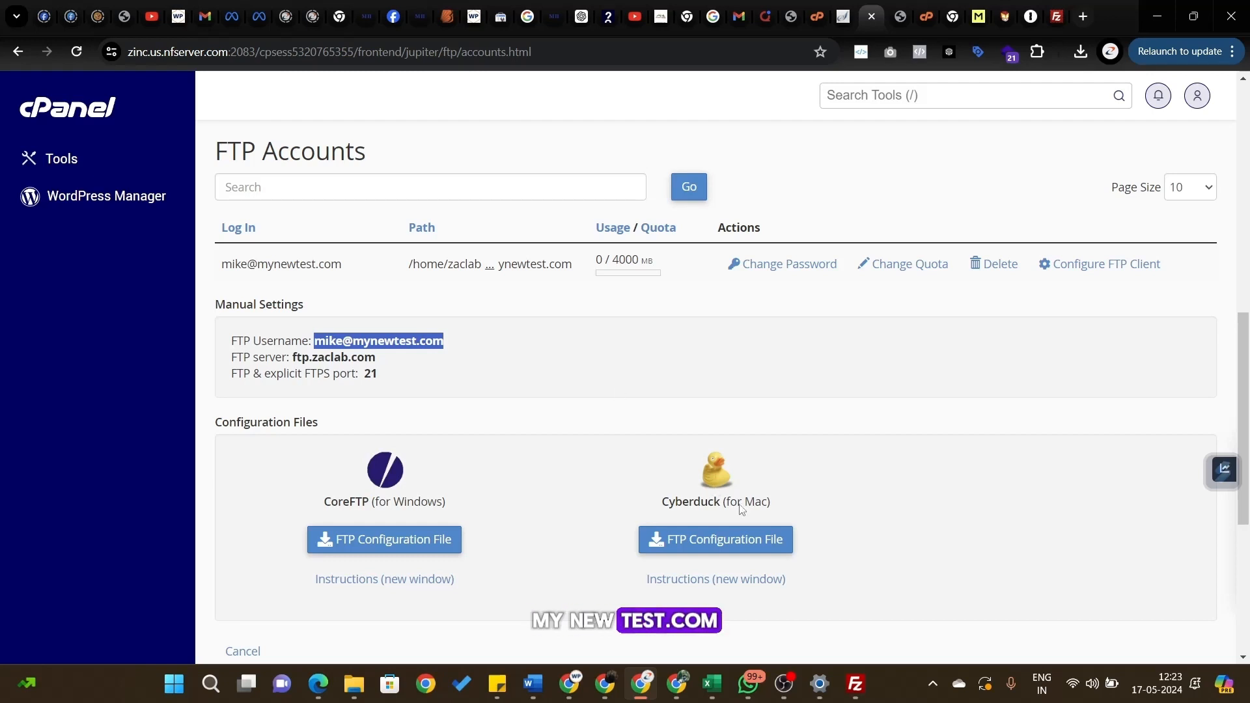
pyautogui.click(855, 684)
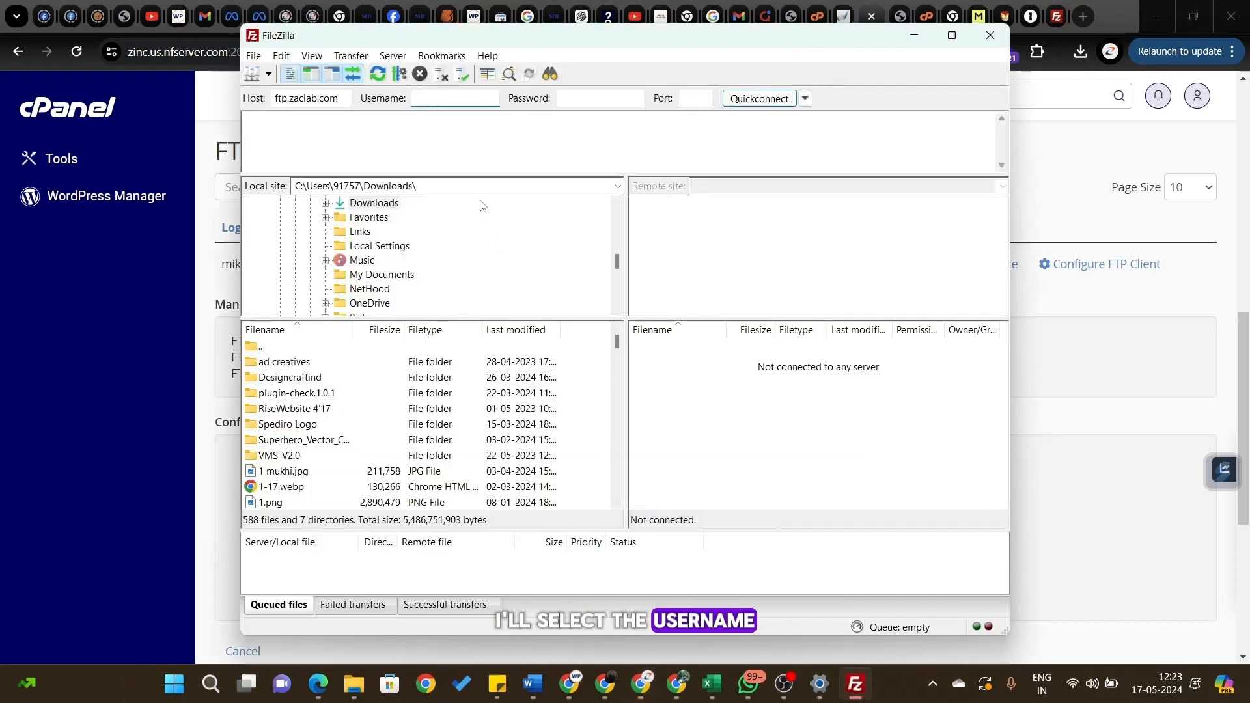
pyautogui.hotkey('ctrl', 'v')
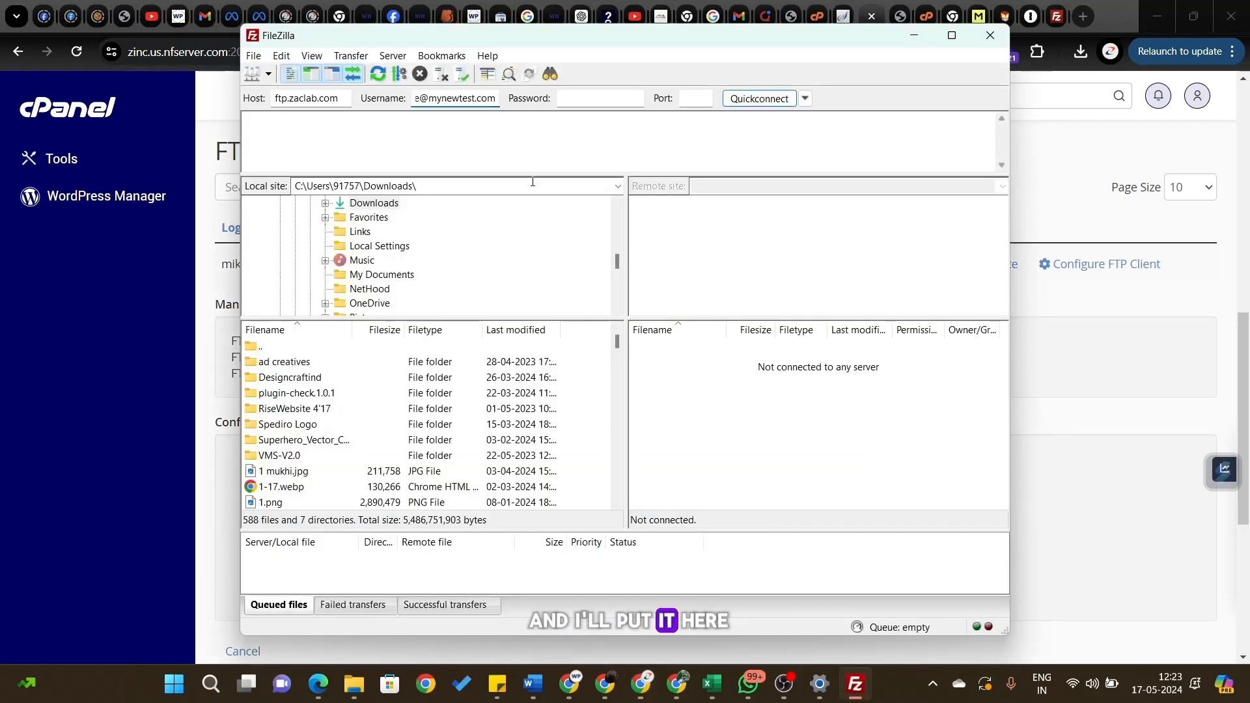
# - Paste a saved account password as the password of the FileZilla connection
pyautogui.click(578, 98)
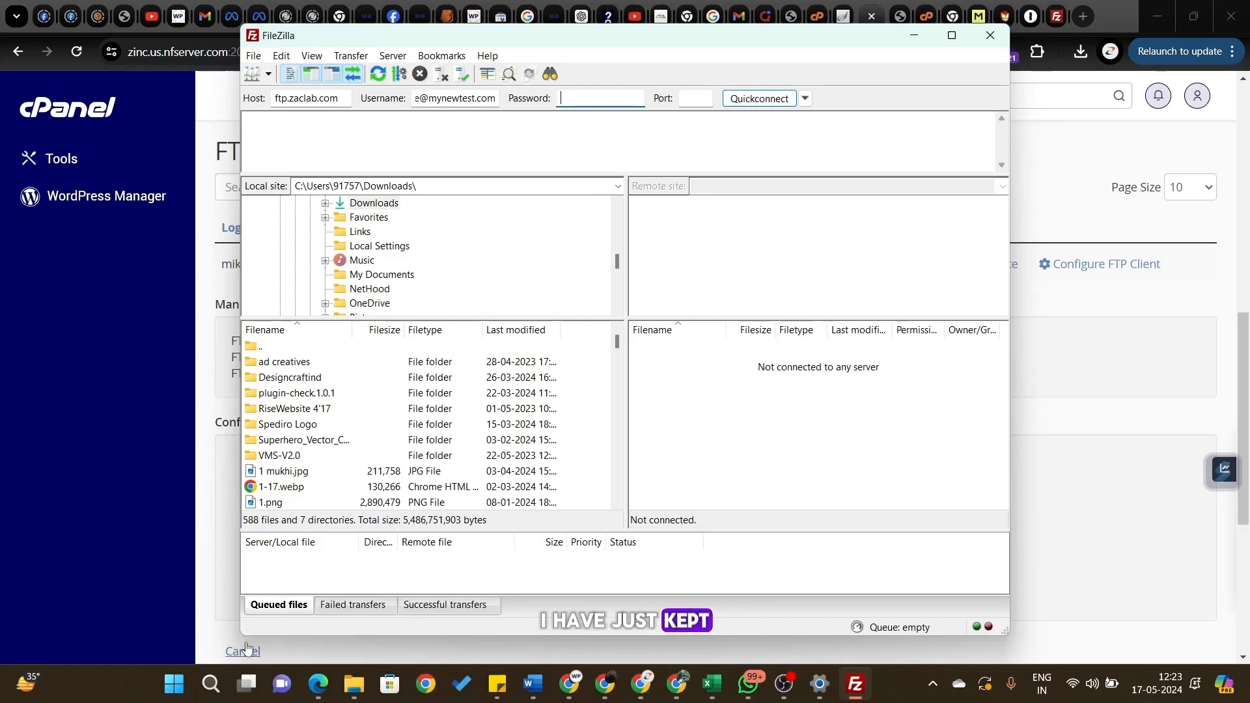
pyautogui.press('super+r')
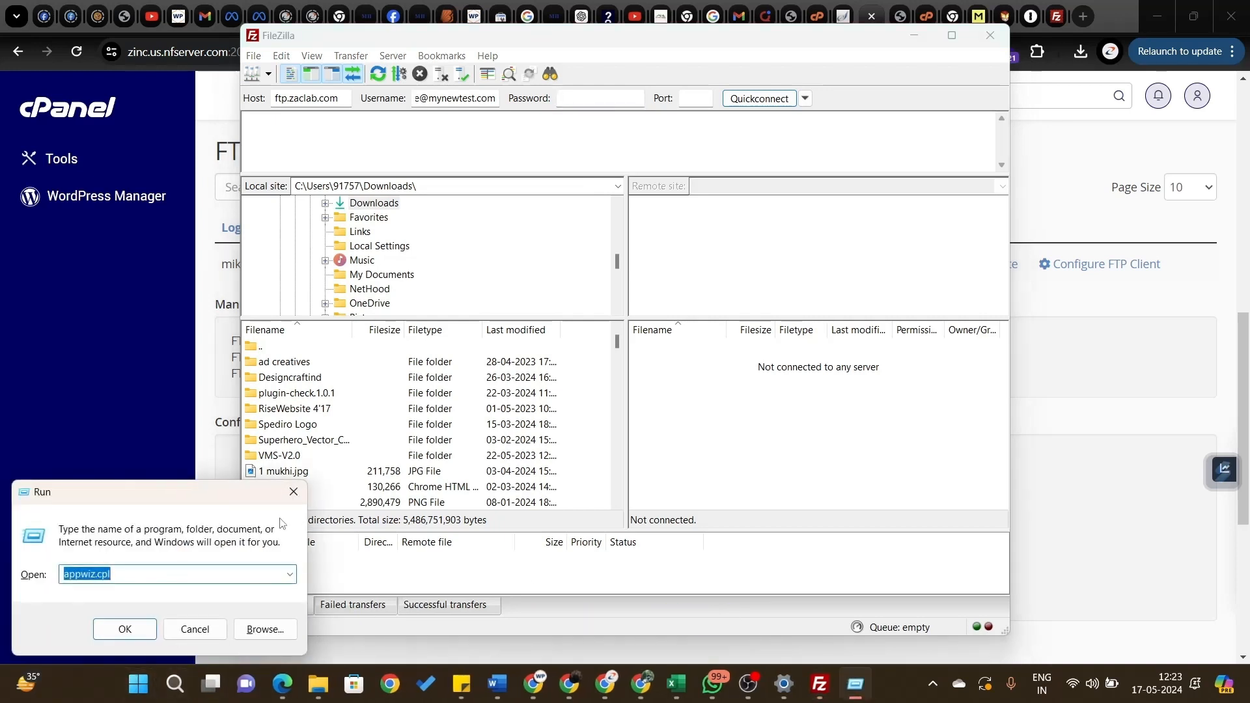
pyautogui.click(293, 491)
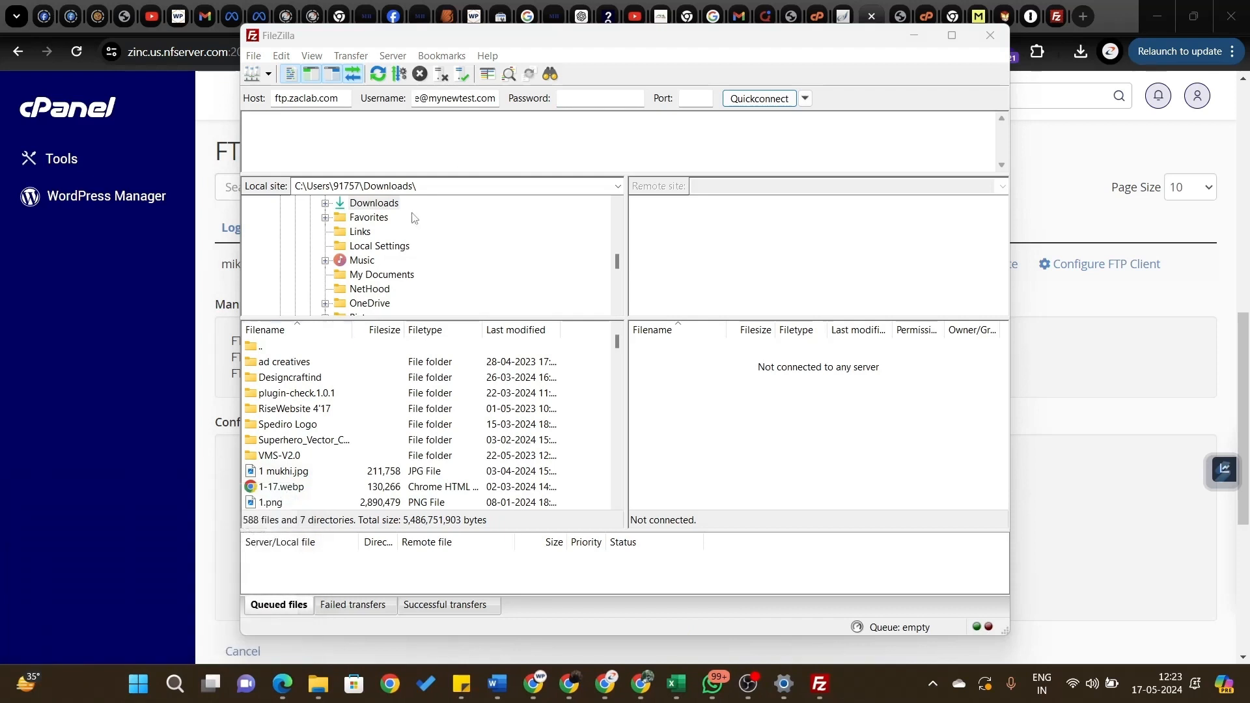
pyautogui.click(582, 100)
pyautogui.hotkey('ctrl', 'v')
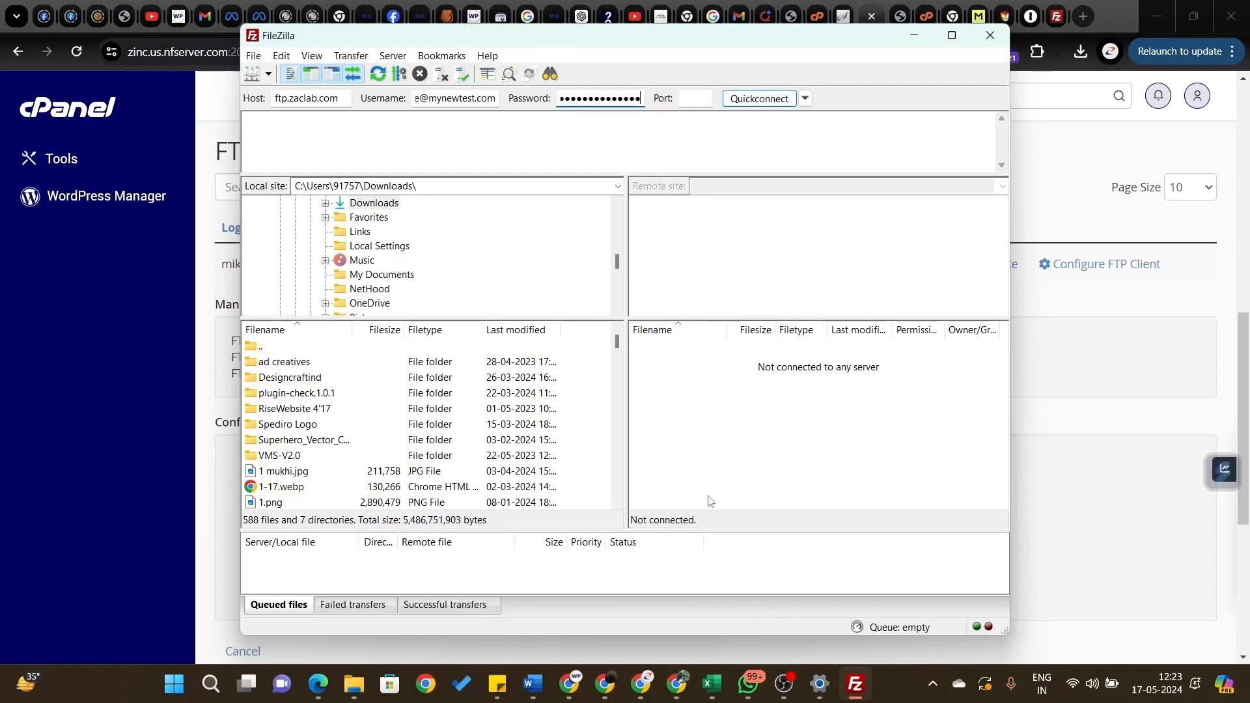
pyautogui.click(822, 685)
pyautogui.click(825, 688)
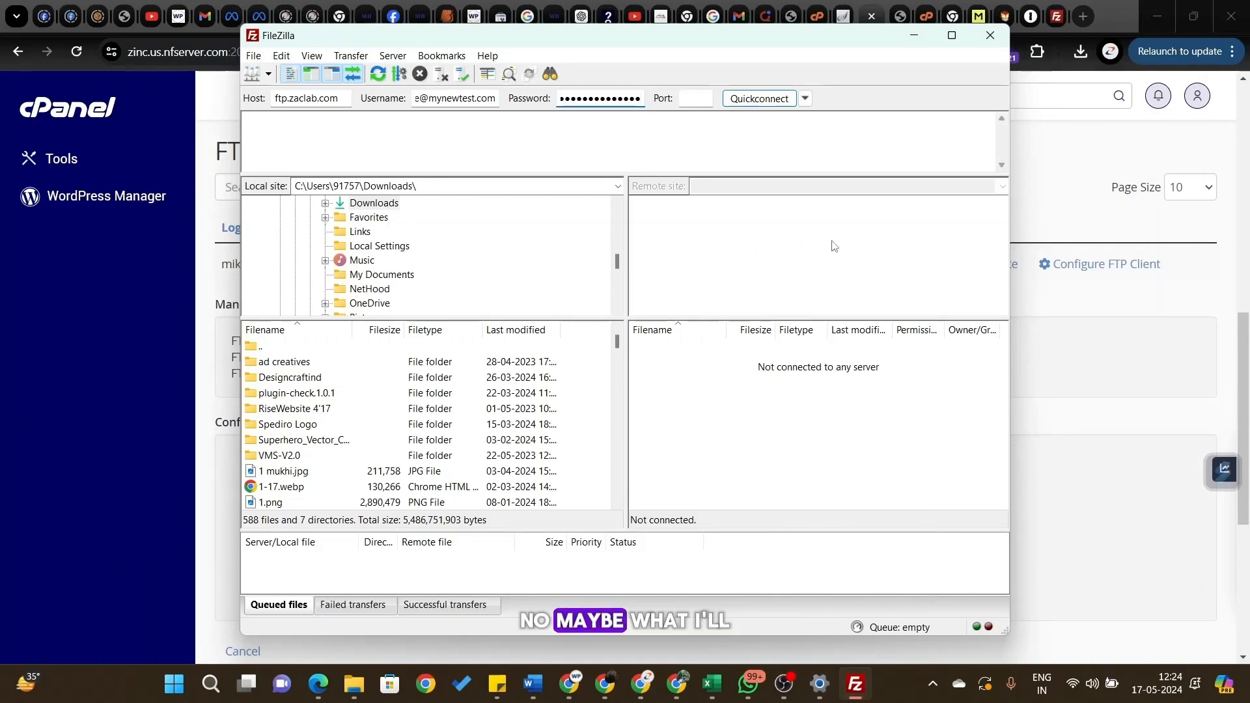
# - Switch to cPanel, start a password change for the mynewtest.com FTP account, and generate and copy a new password
pyautogui.click(1050, 203)
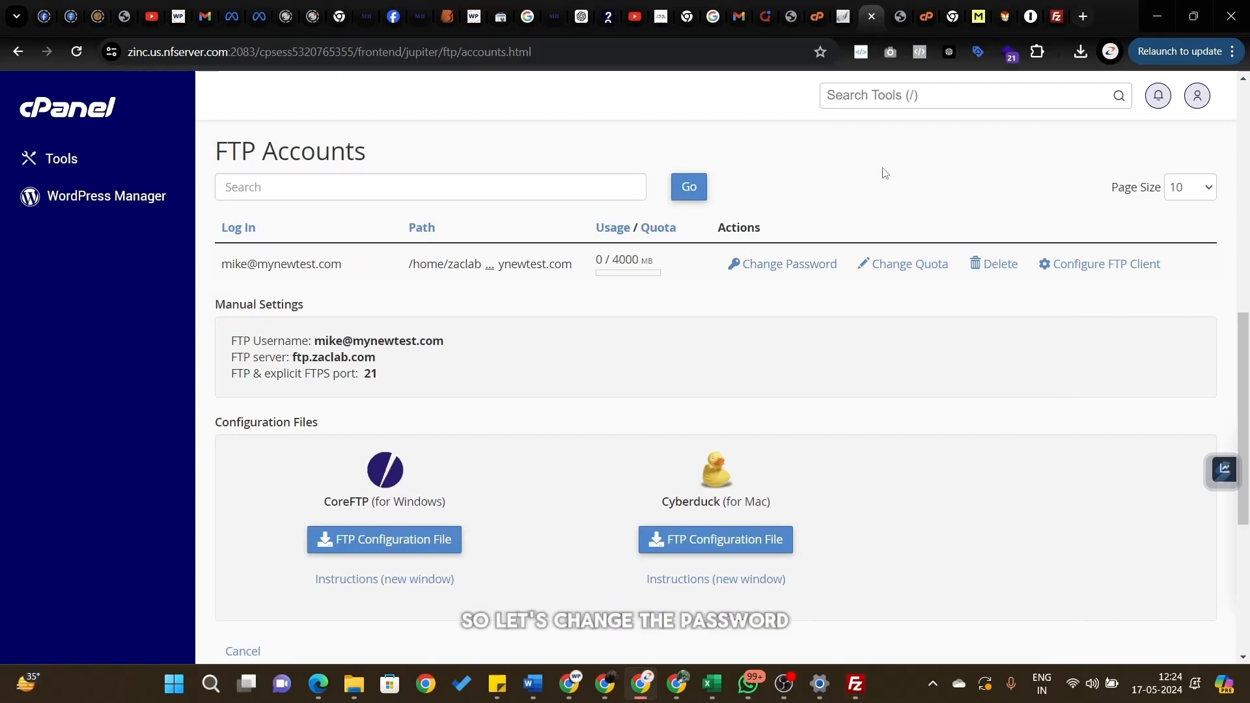
pyautogui.click(776, 264)
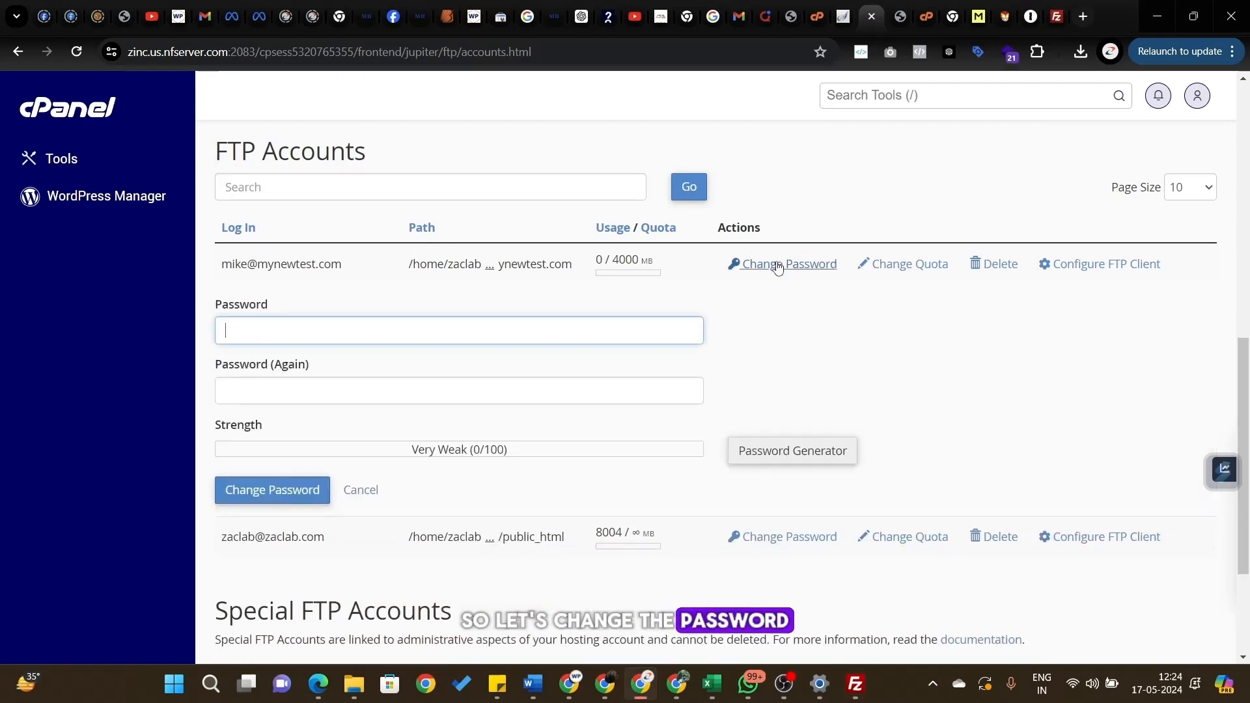
pyautogui.click(801, 447)
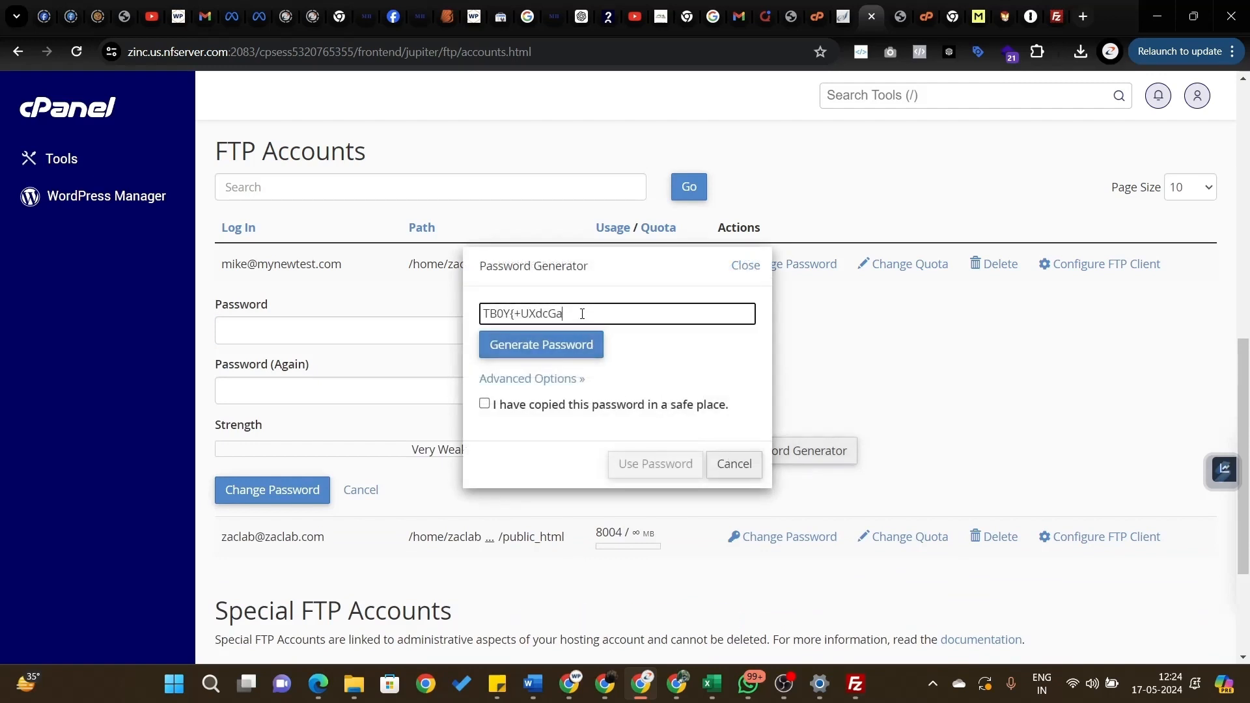
pyautogui.tripleClick(582, 313)
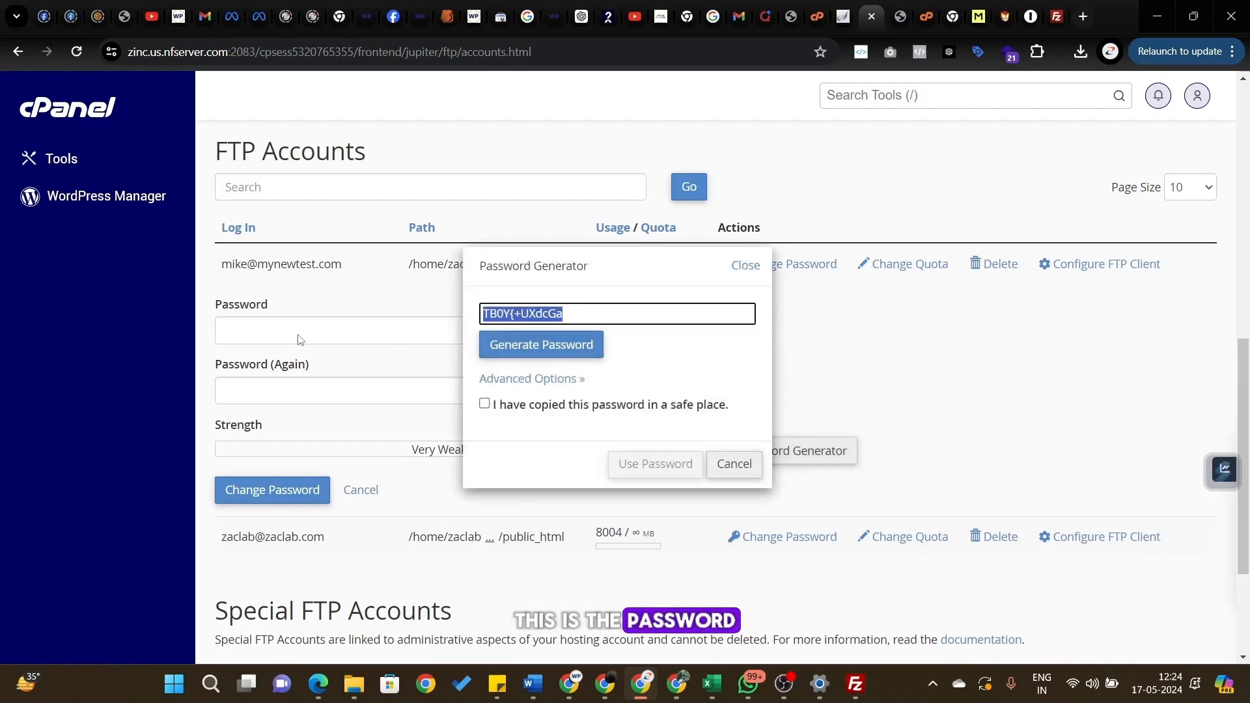
pyautogui.click(273, 330)
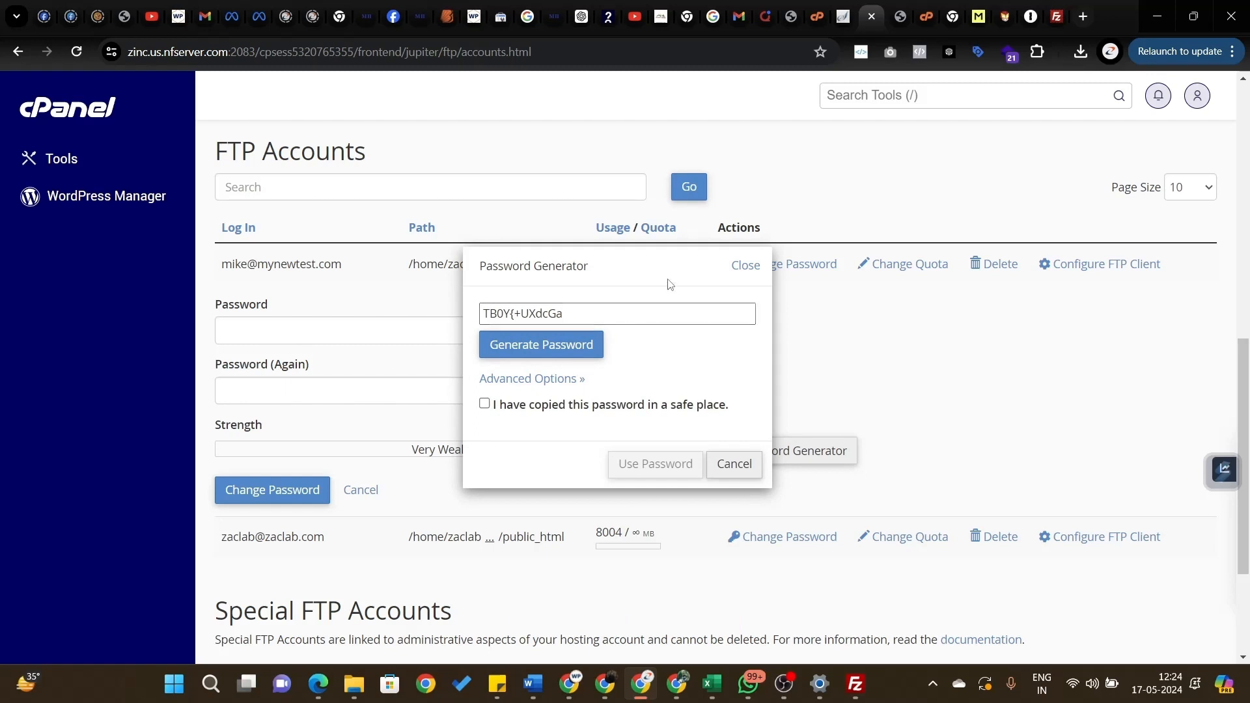
pyautogui.click(744, 266)
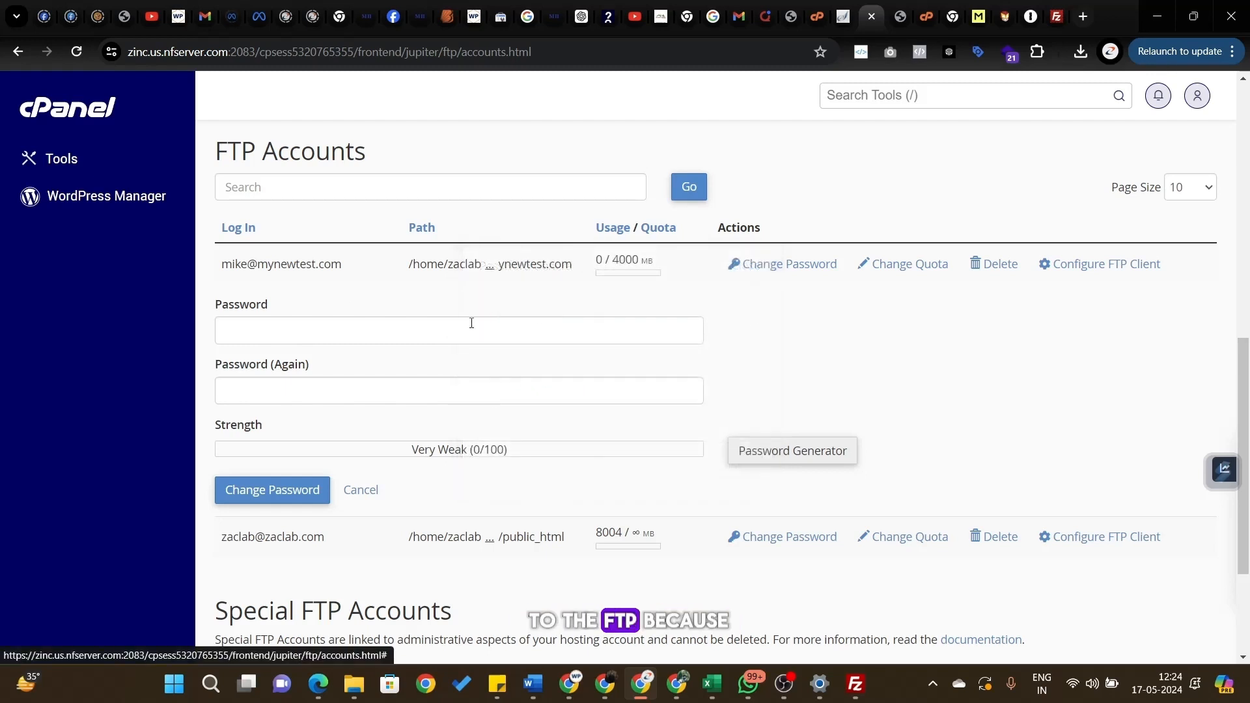
# - Enter the generated password twice for the mynewtest.com FTP account and apply the password change
pyautogui.click(292, 330)
pyautogui.click(288, 366)
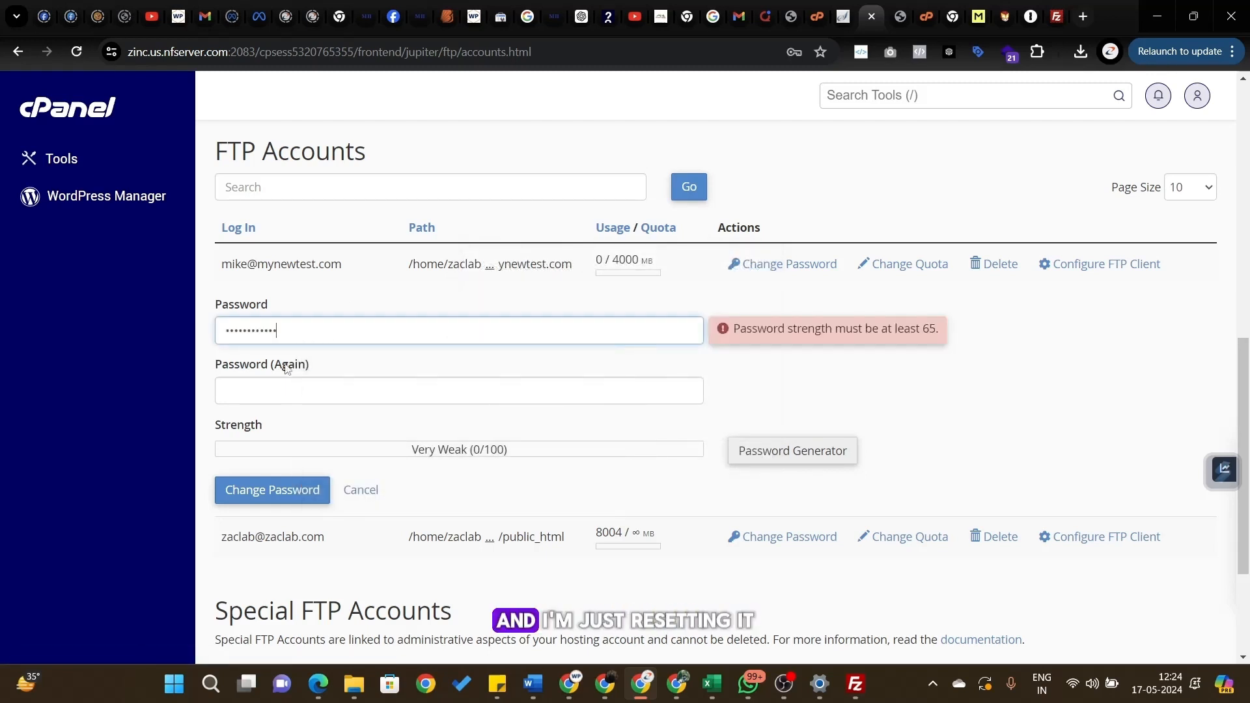
pyautogui.click(240, 393)
pyautogui.hotkey('ctrl', 'v')
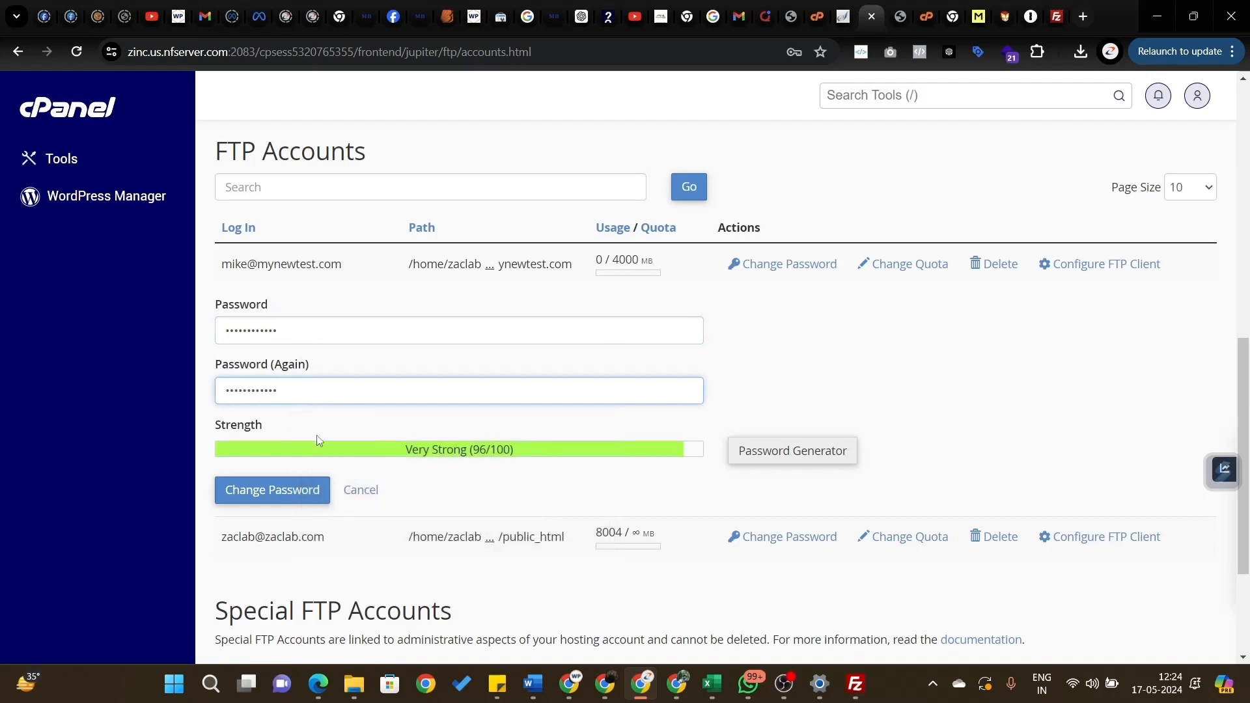
pyautogui.click(276, 490)
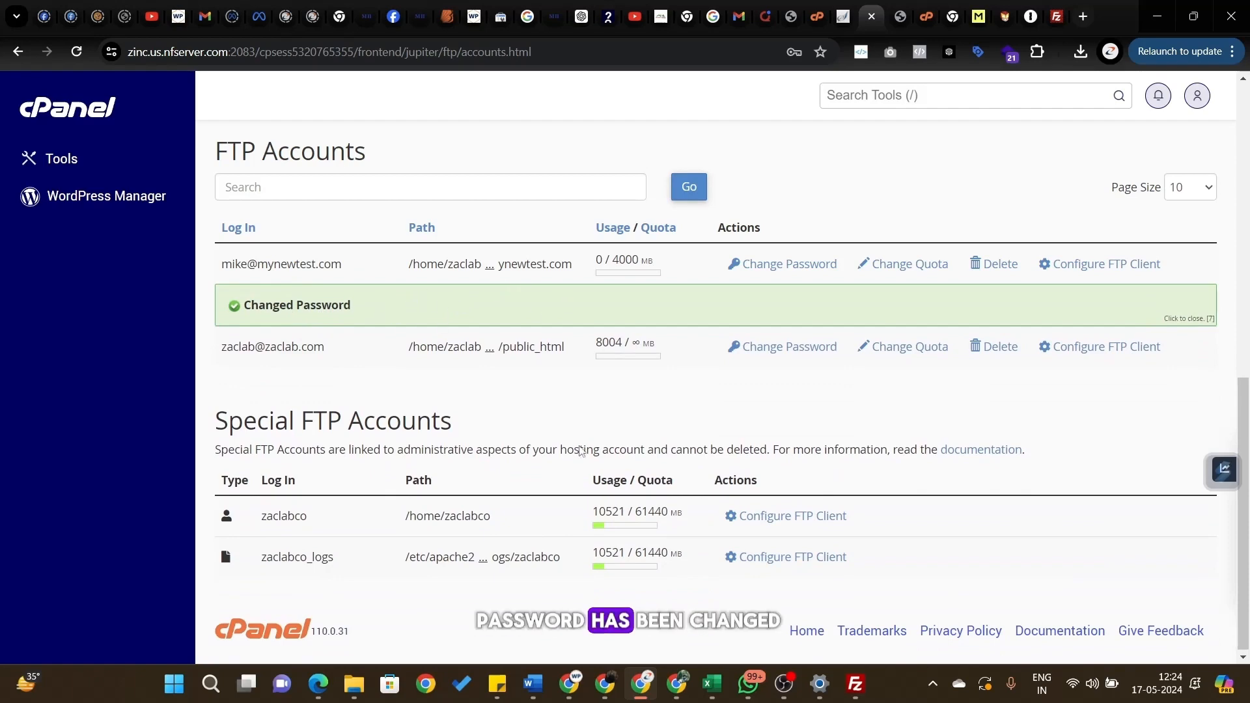
# - Switch to FileZilla and replace the connection password with the newly generated account password
pyautogui.click(855, 684)
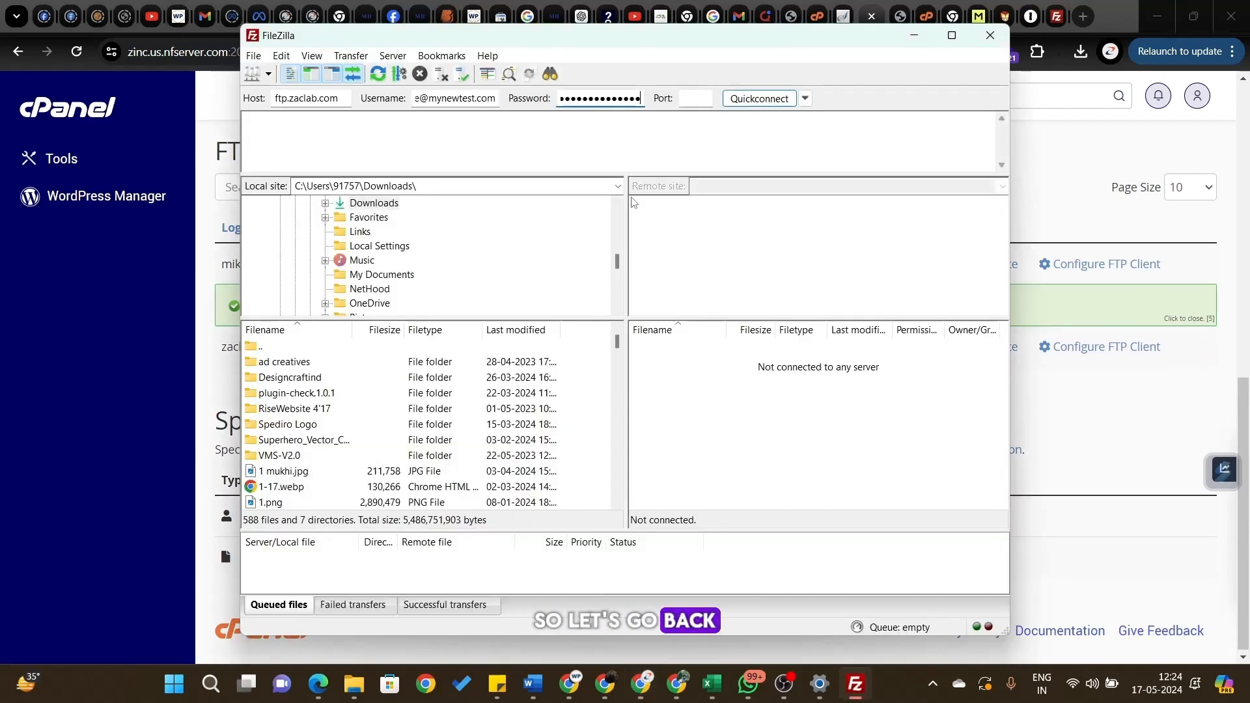
pyautogui.doubleClick(600, 98)
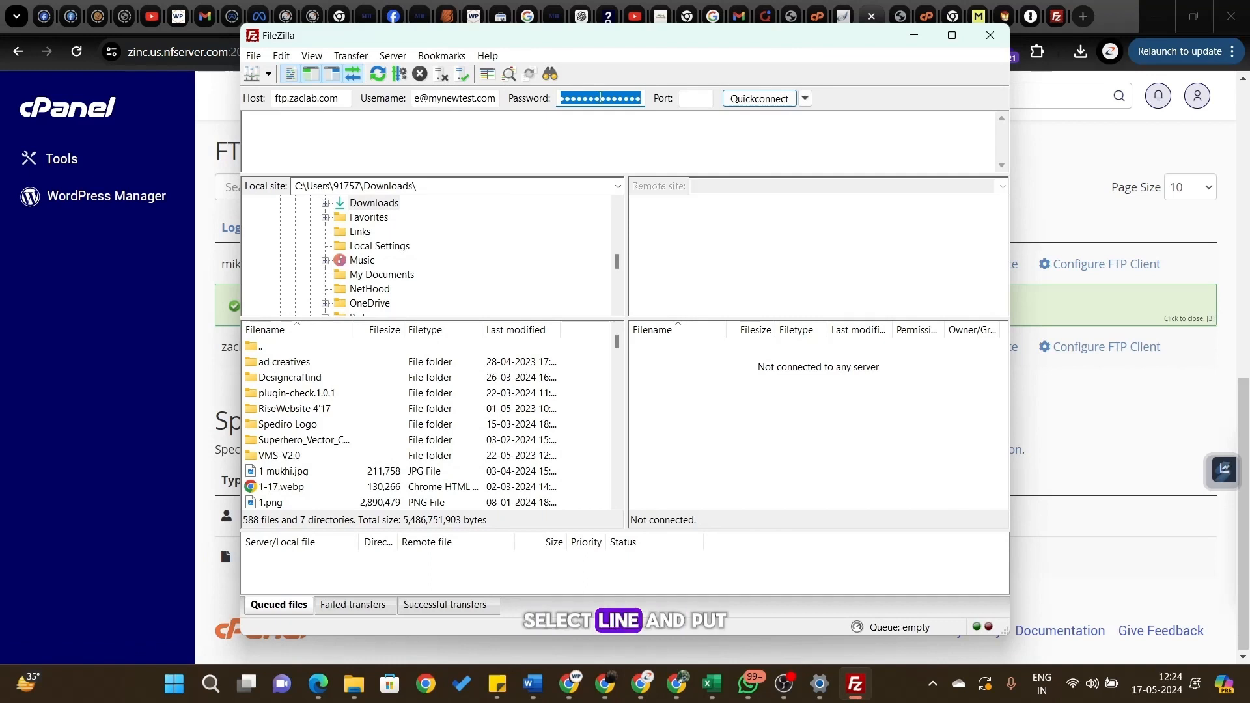
pyautogui.hotkey('ctrl', 'v')
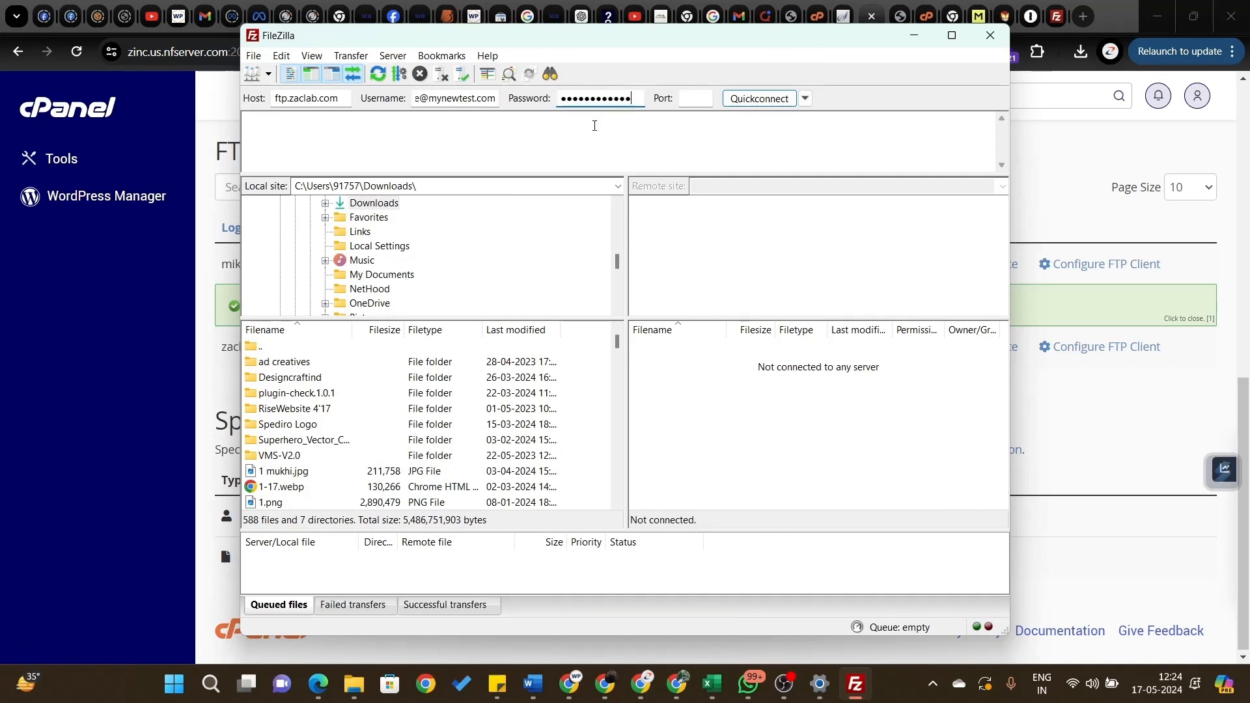
# - Set the connection port to 21 and connect to the FTP server
pyautogui.click(602, 132)
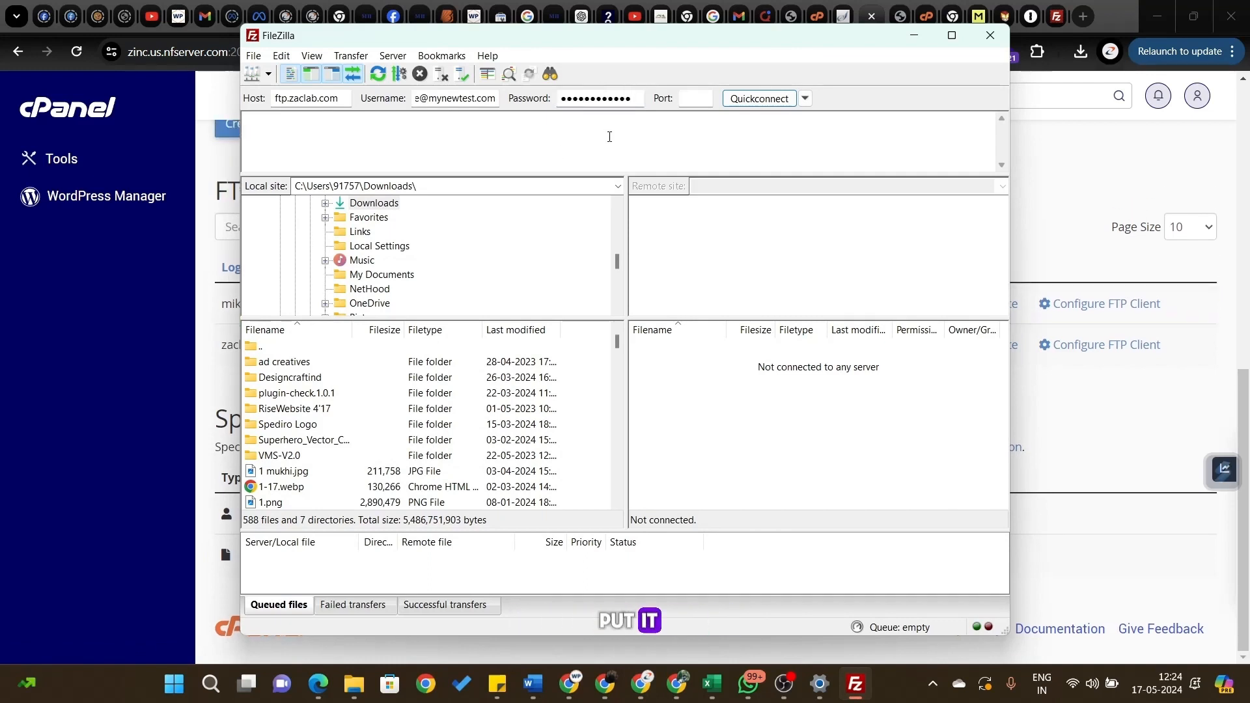
pyautogui.click(692, 96)
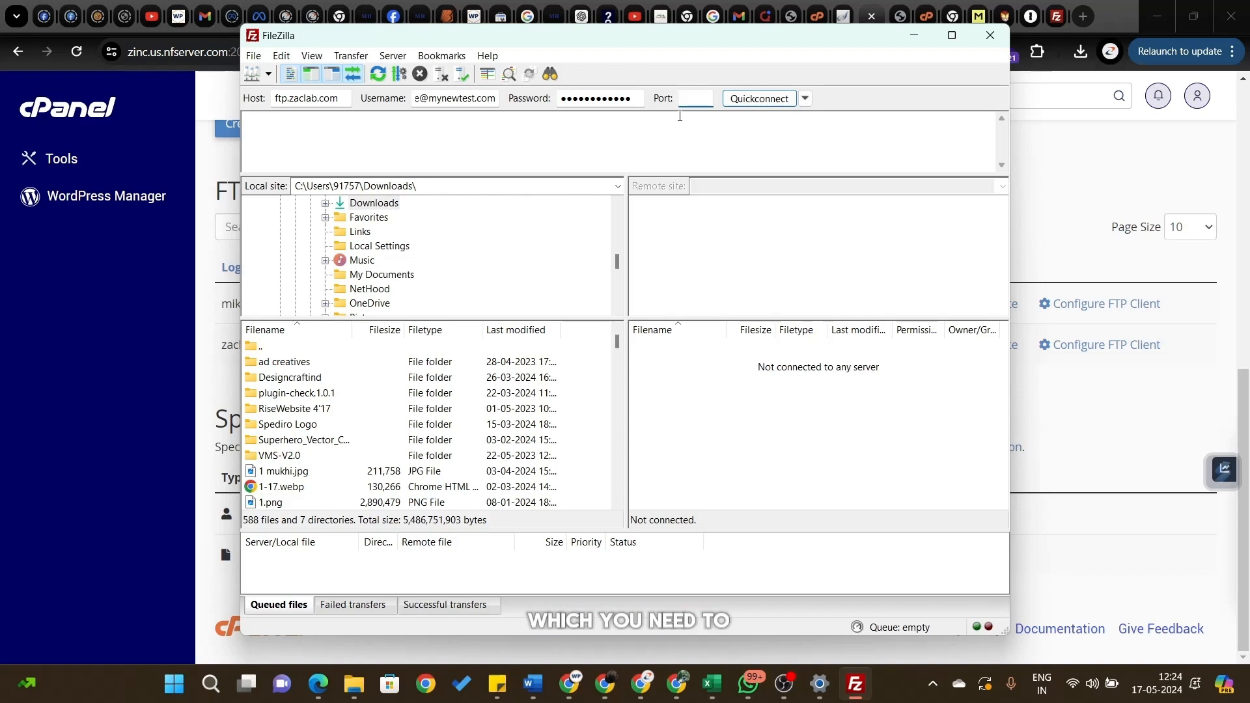
pyautogui.write('21')
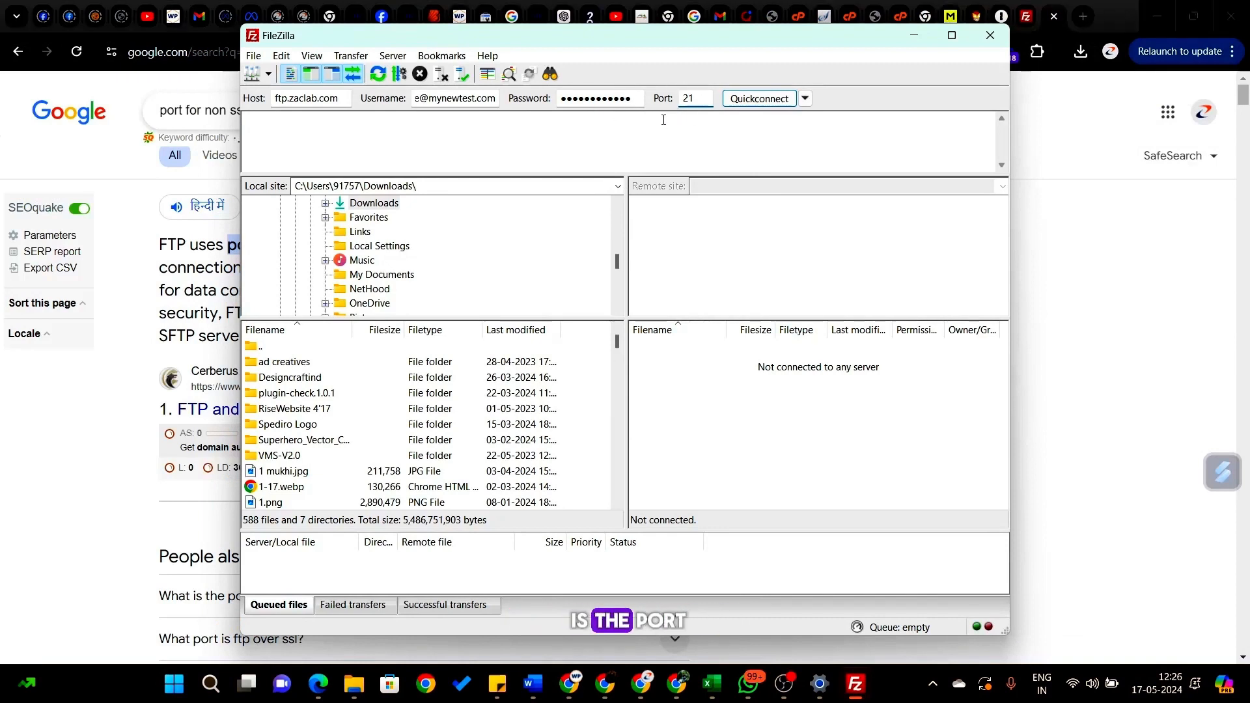
pyautogui.click(702, 101)
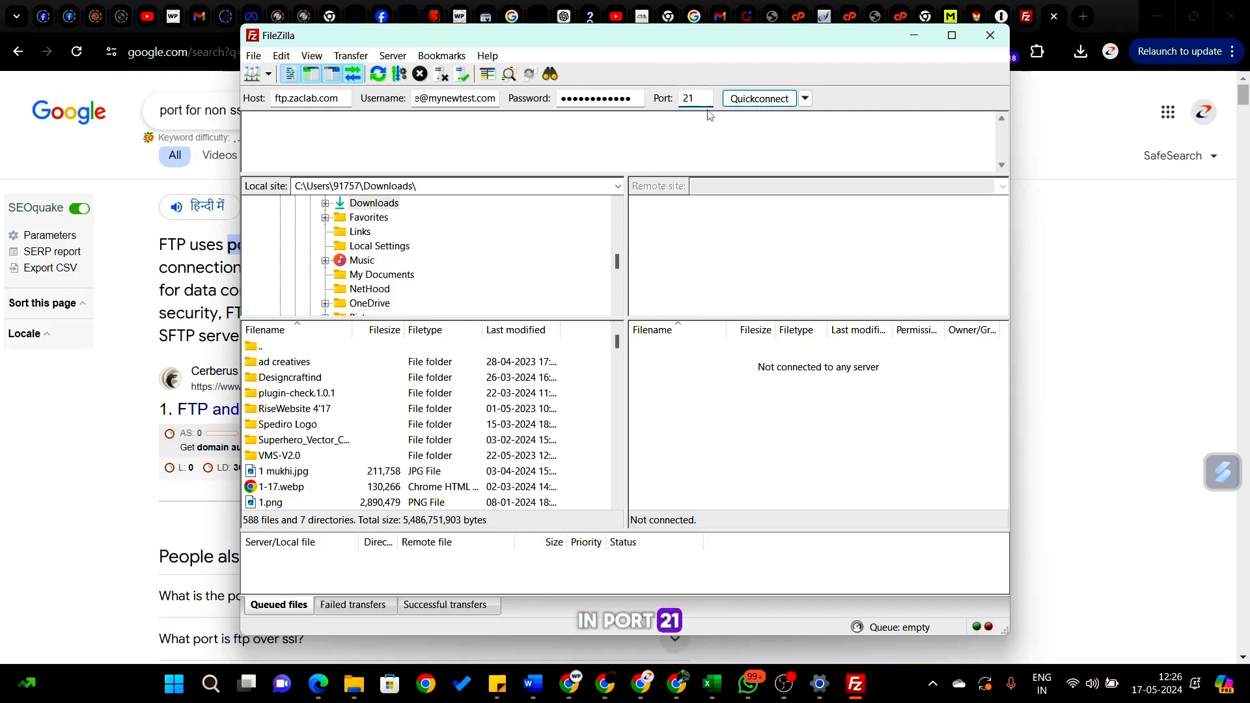
pyautogui.click(748, 103)
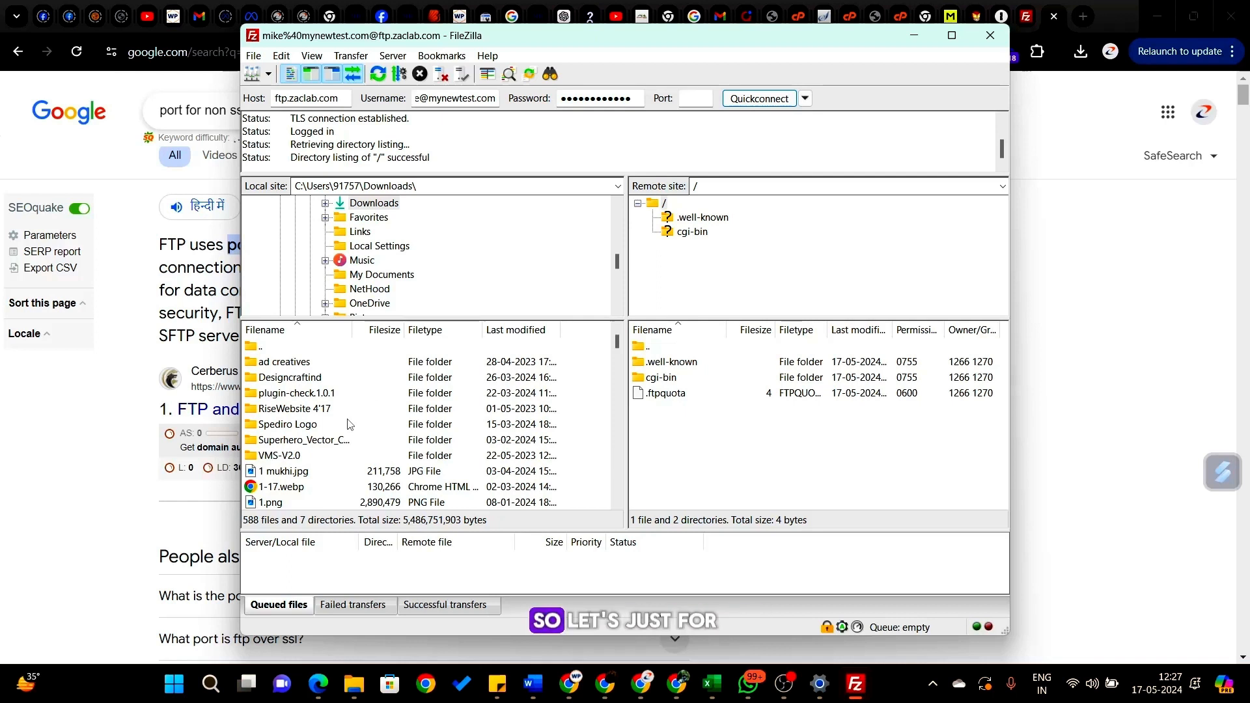
# - Upload 1-17.webp from the local Downloads folder to the root directory of the remote site
pyautogui.moveTo(280, 489); pyautogui.dragTo(709, 435)
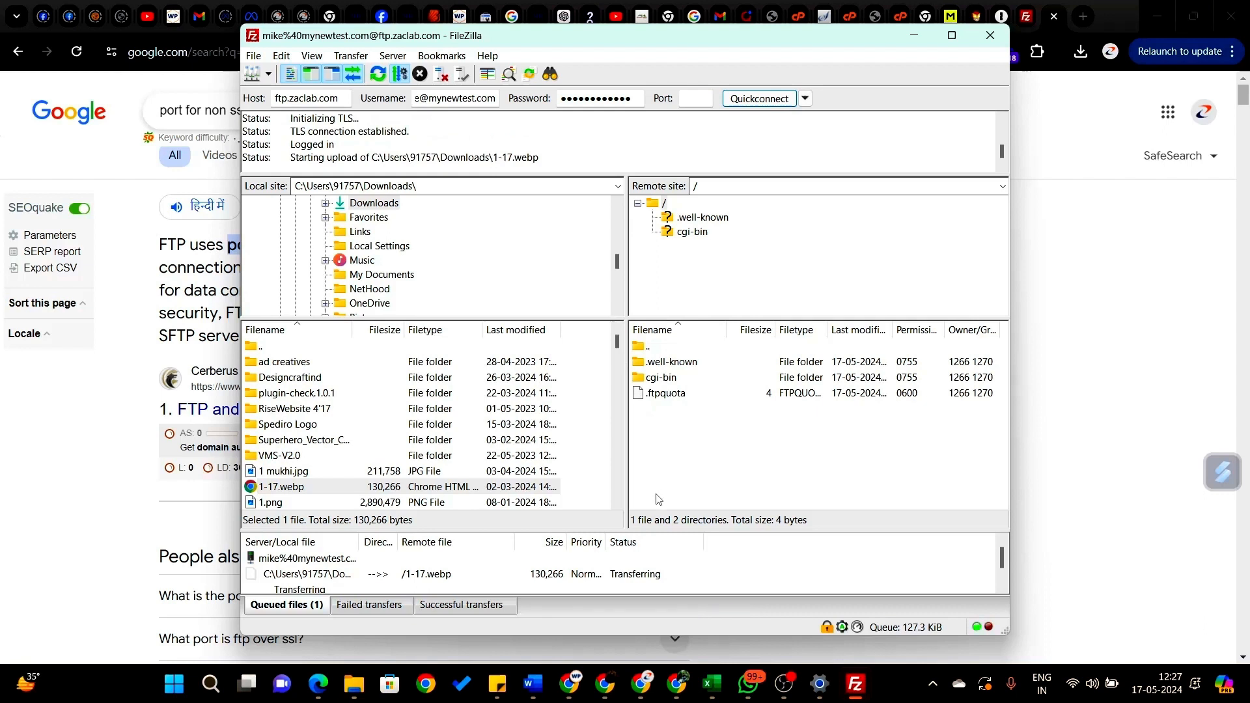
pyautogui.scroll(-1, 394, 566)
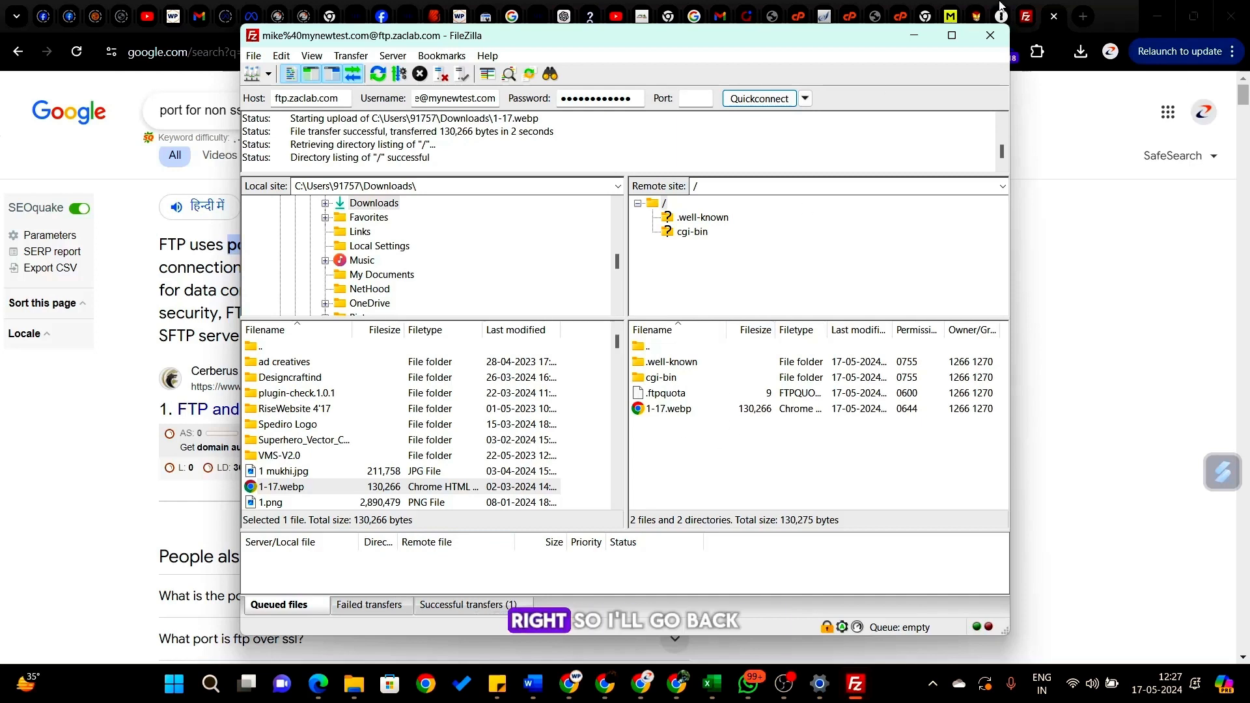
# - Switch to the cPanel File Manager and examine the mynewtest.com folder in public_html for the uploaded file
pyautogui.click(904, 14)
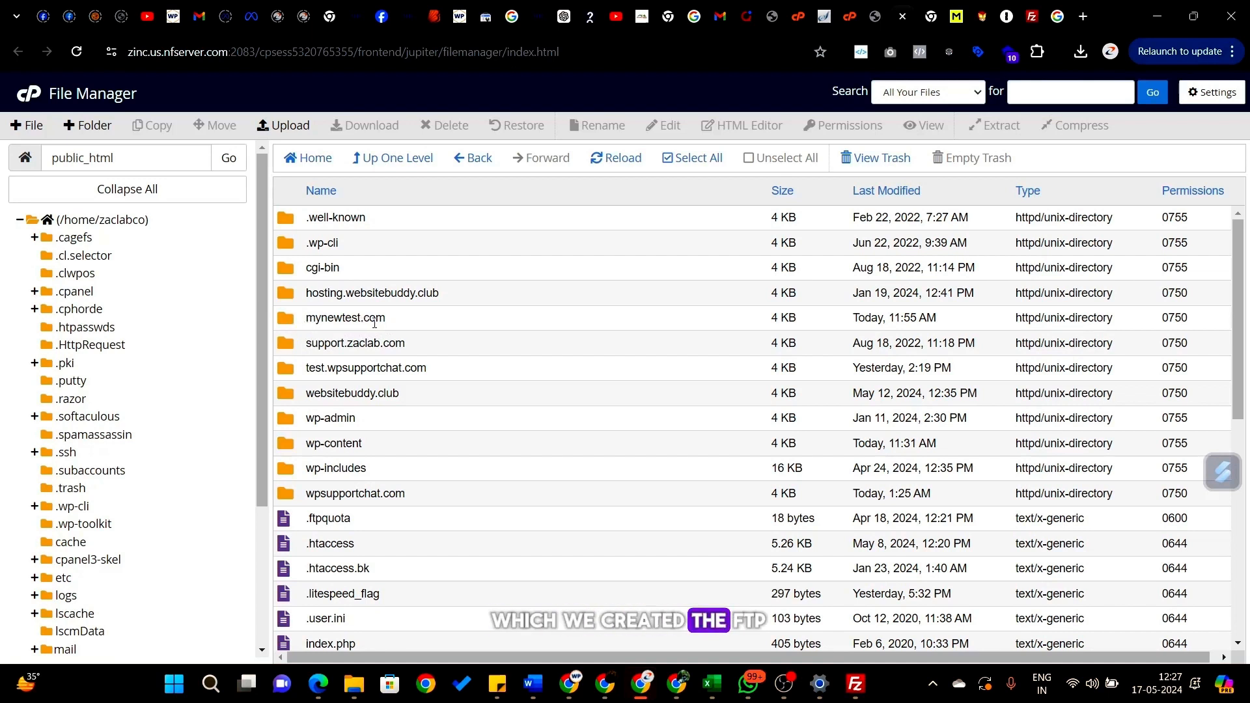
pyautogui.doubleClick(291, 323)
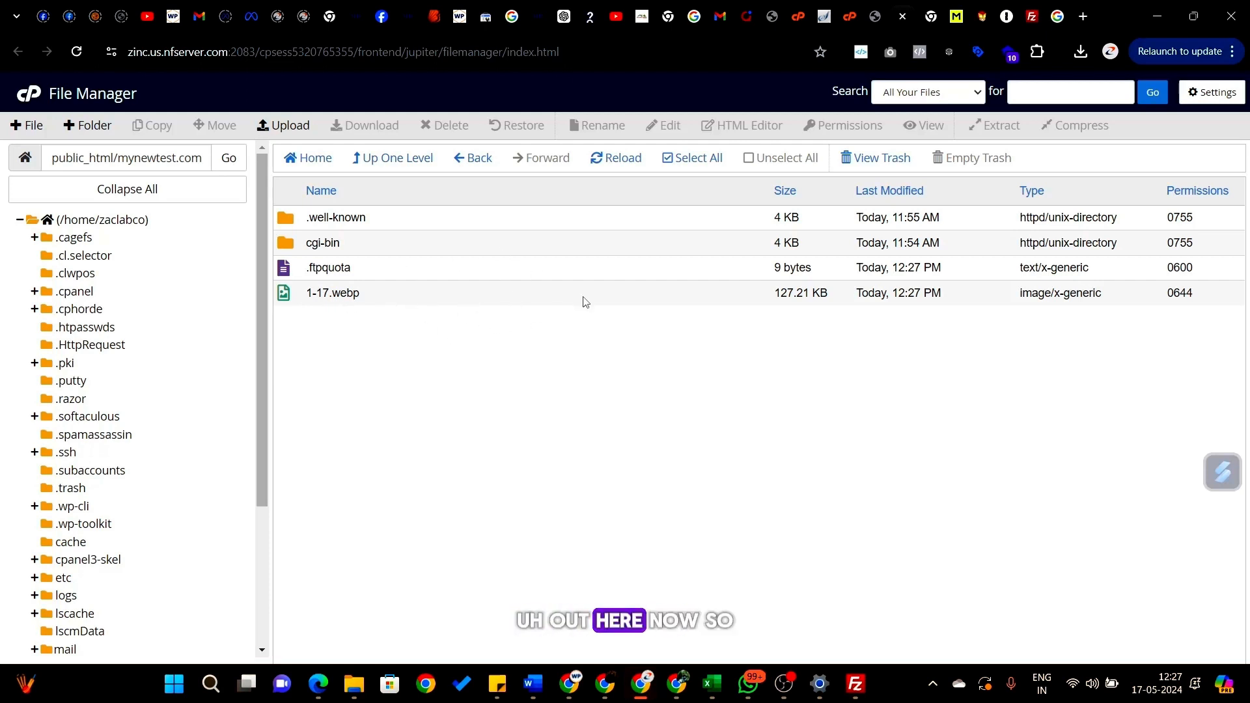
pyautogui.click(854, 684)
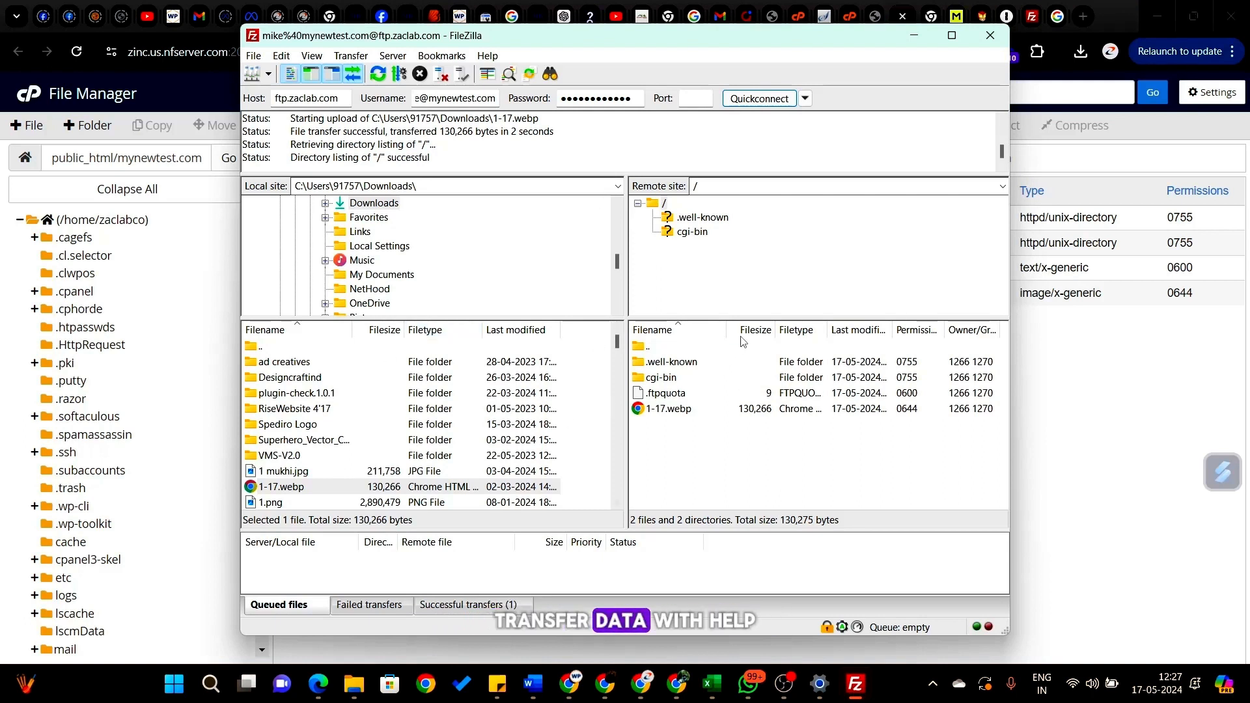
pyautogui.click(914, 36)
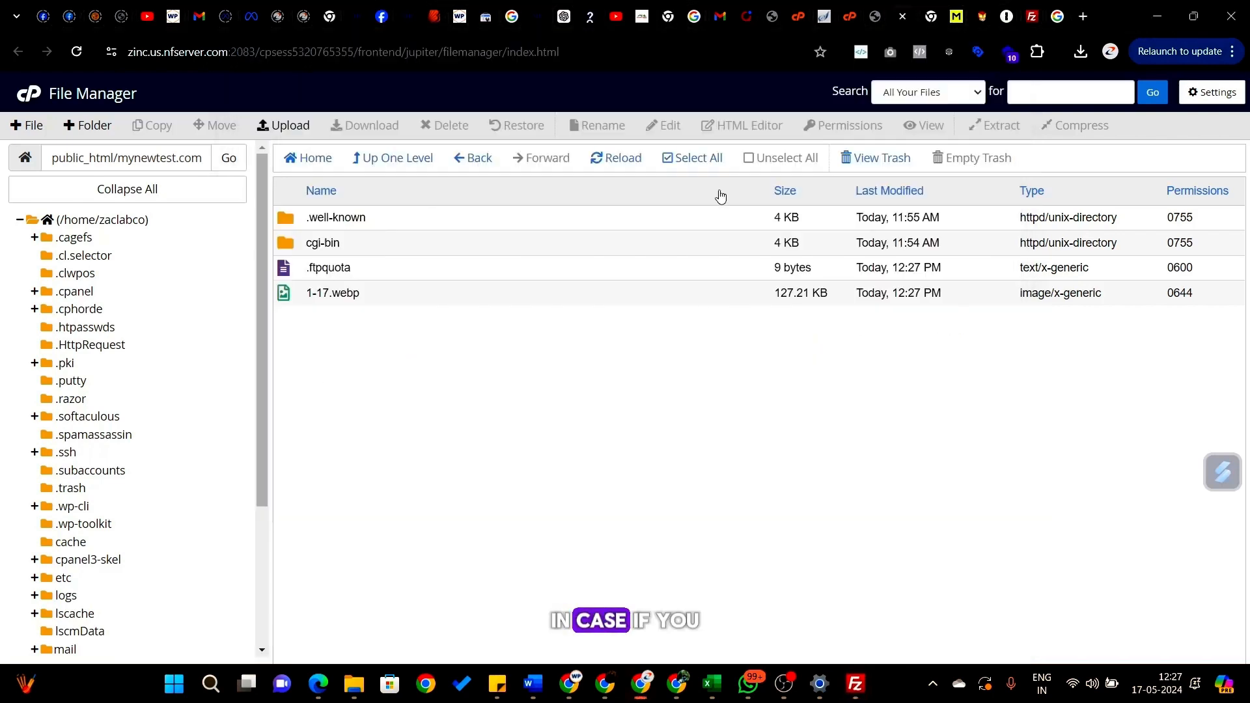